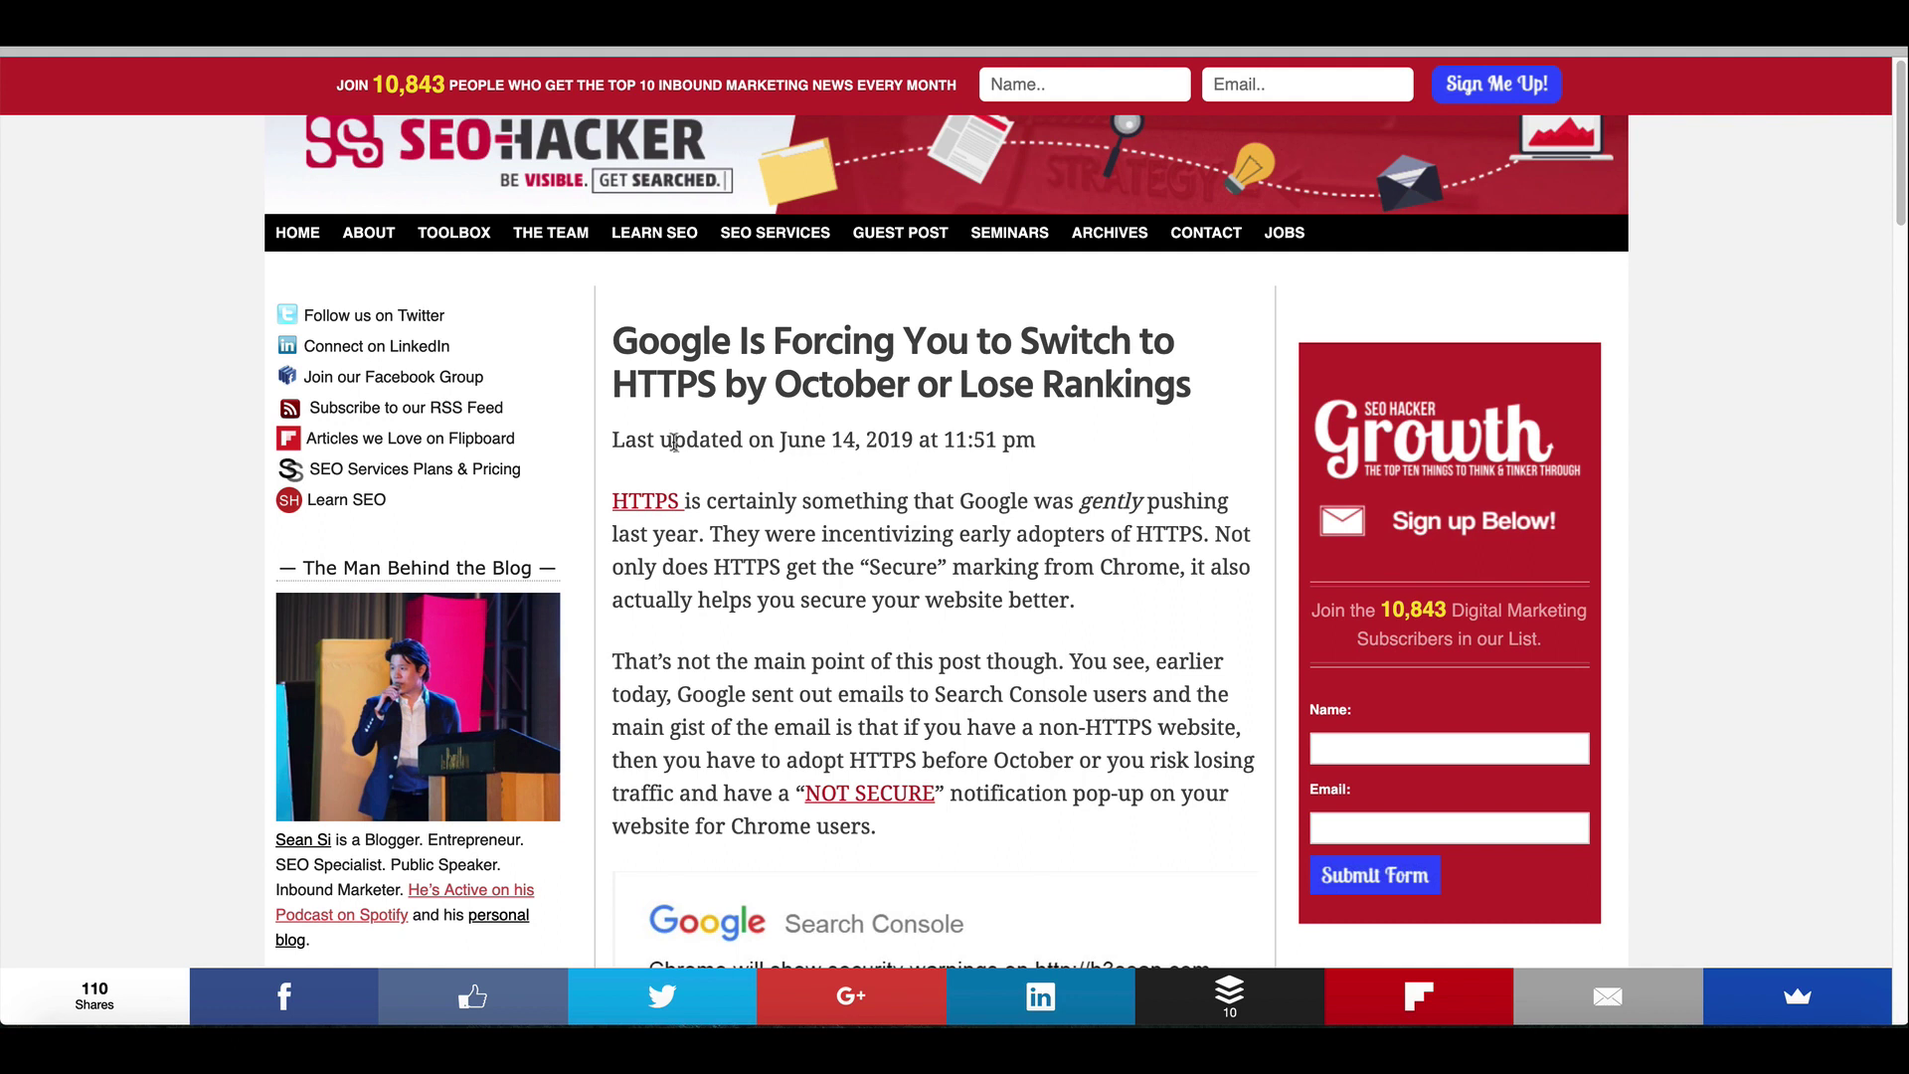
Step: Highlight the seo-hacker.com article's update date and the HTTPS headline word, clearing each selection
drag(760, 442, 880, 441)
click(899, 460)
drag(636, 384, 722, 388)
click(739, 402)
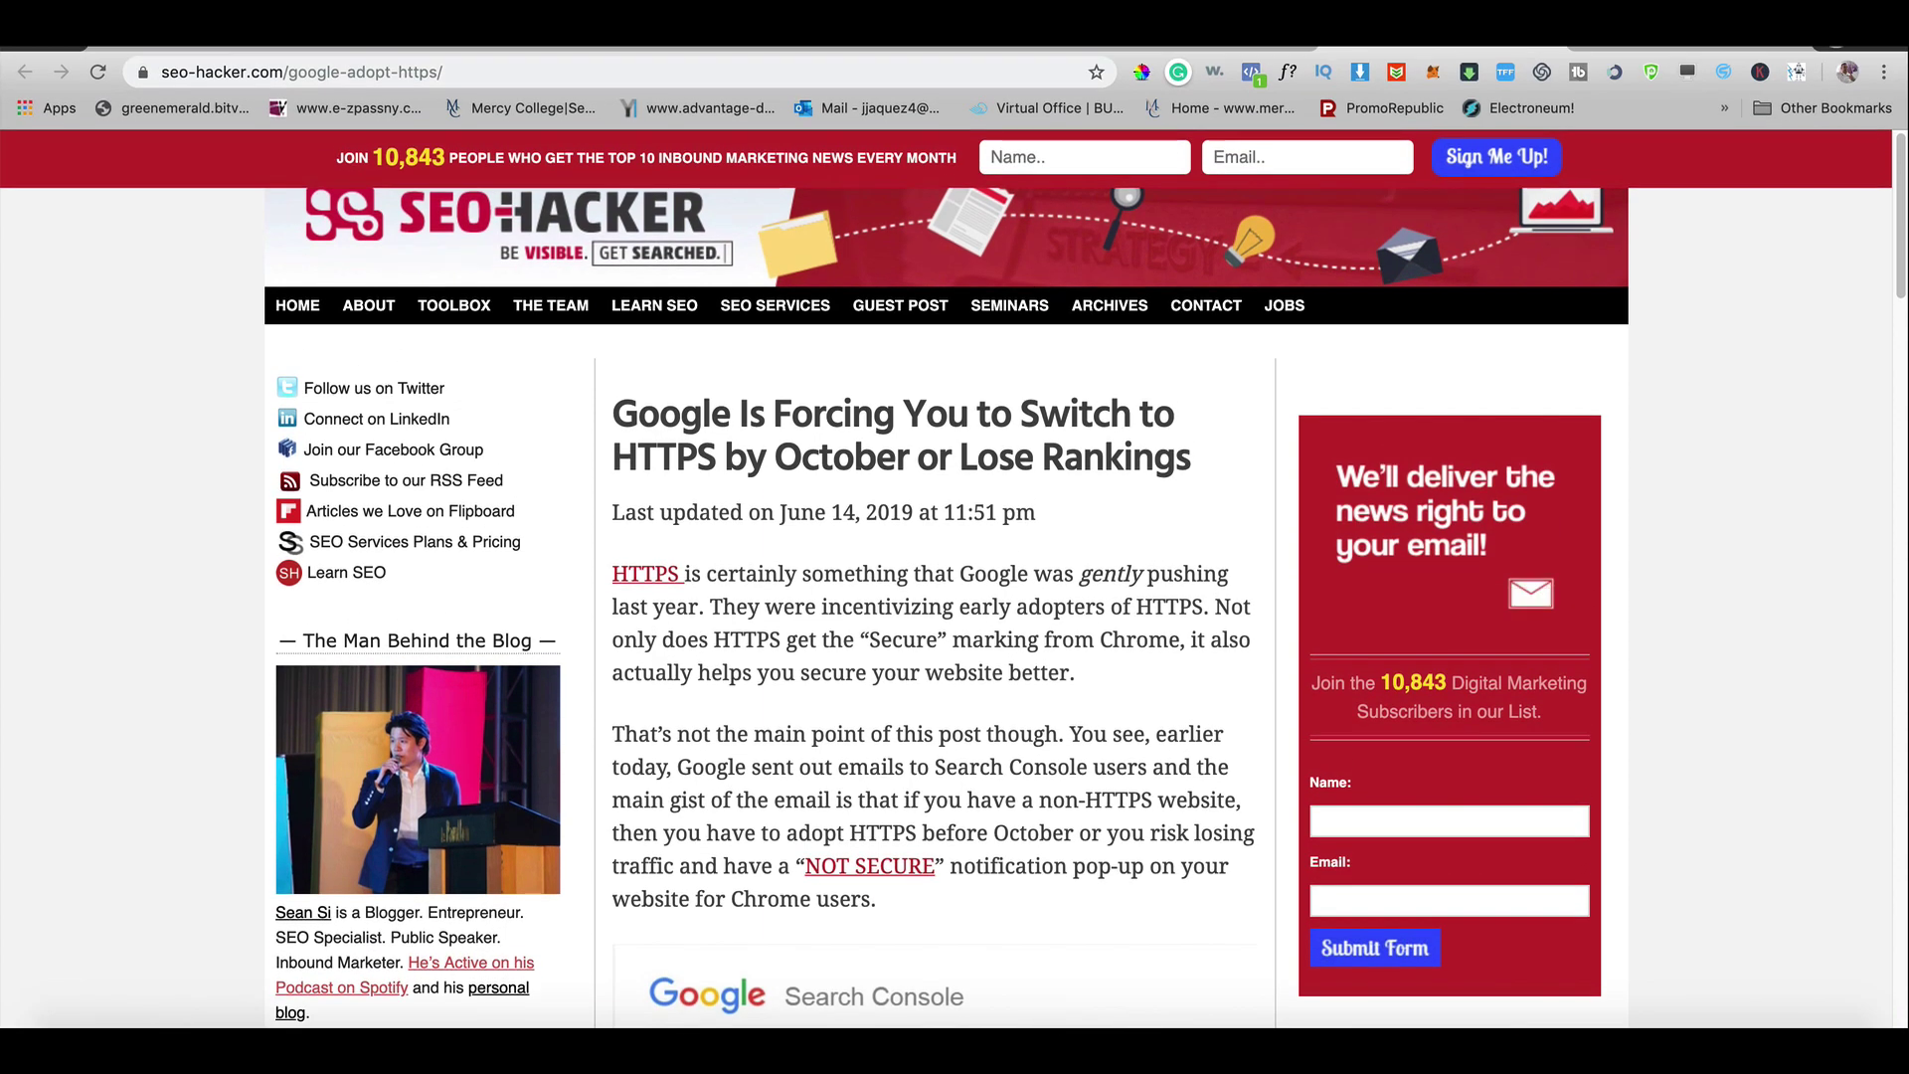
click(147, 74)
click(189, 72)
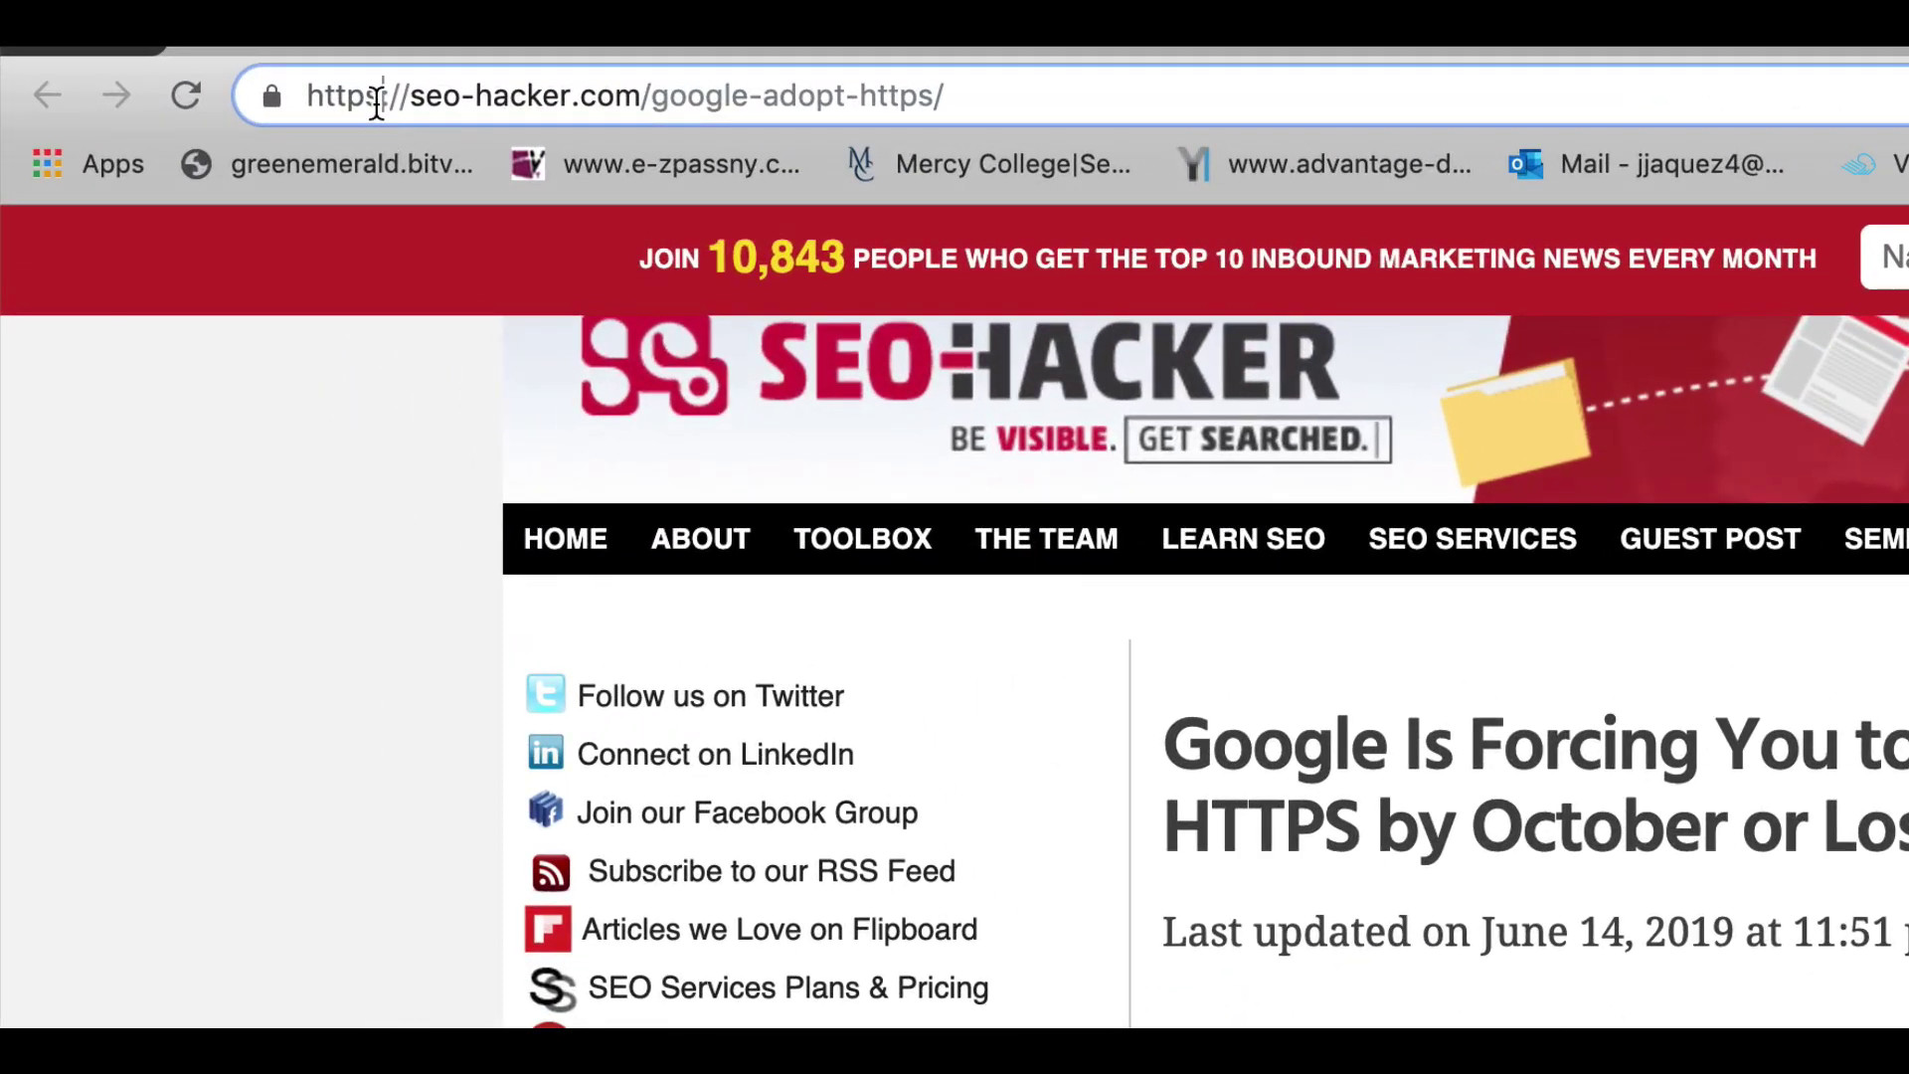
click(253, 87)
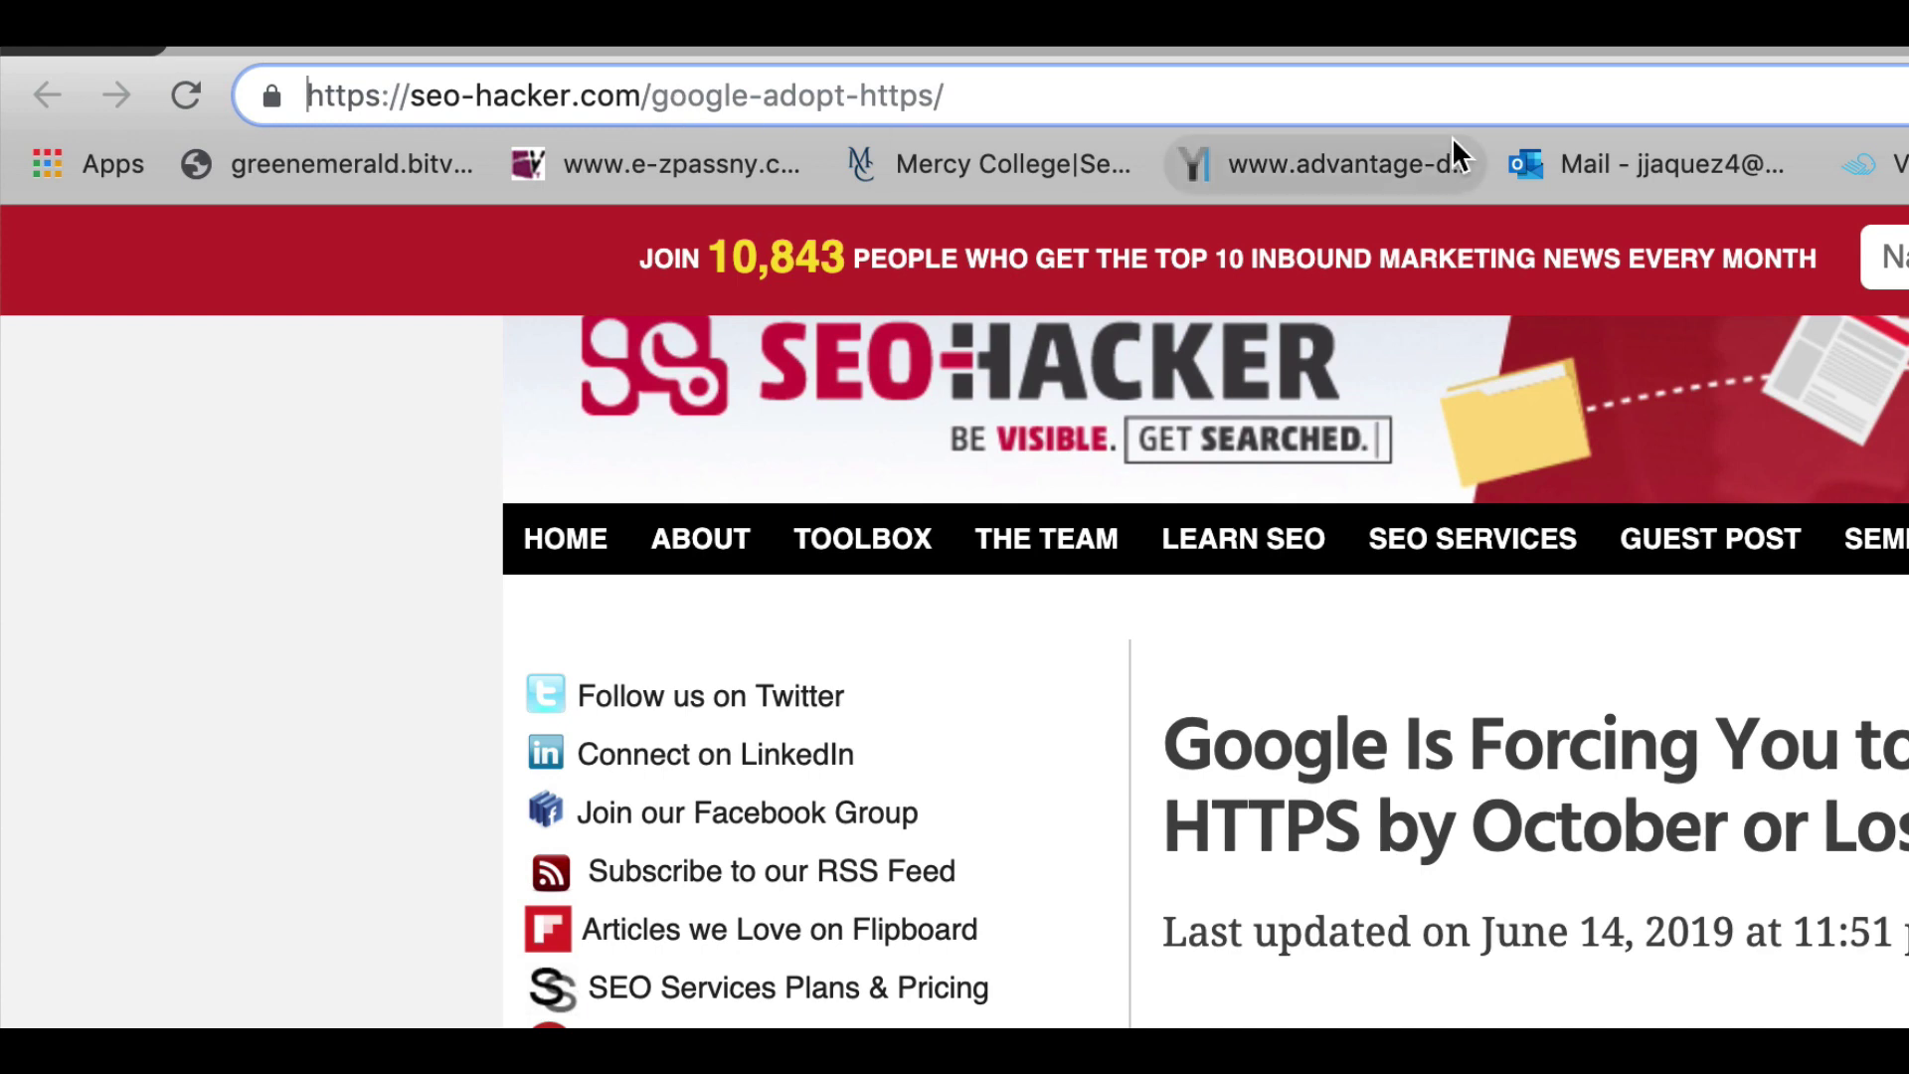
click(1816, 68)
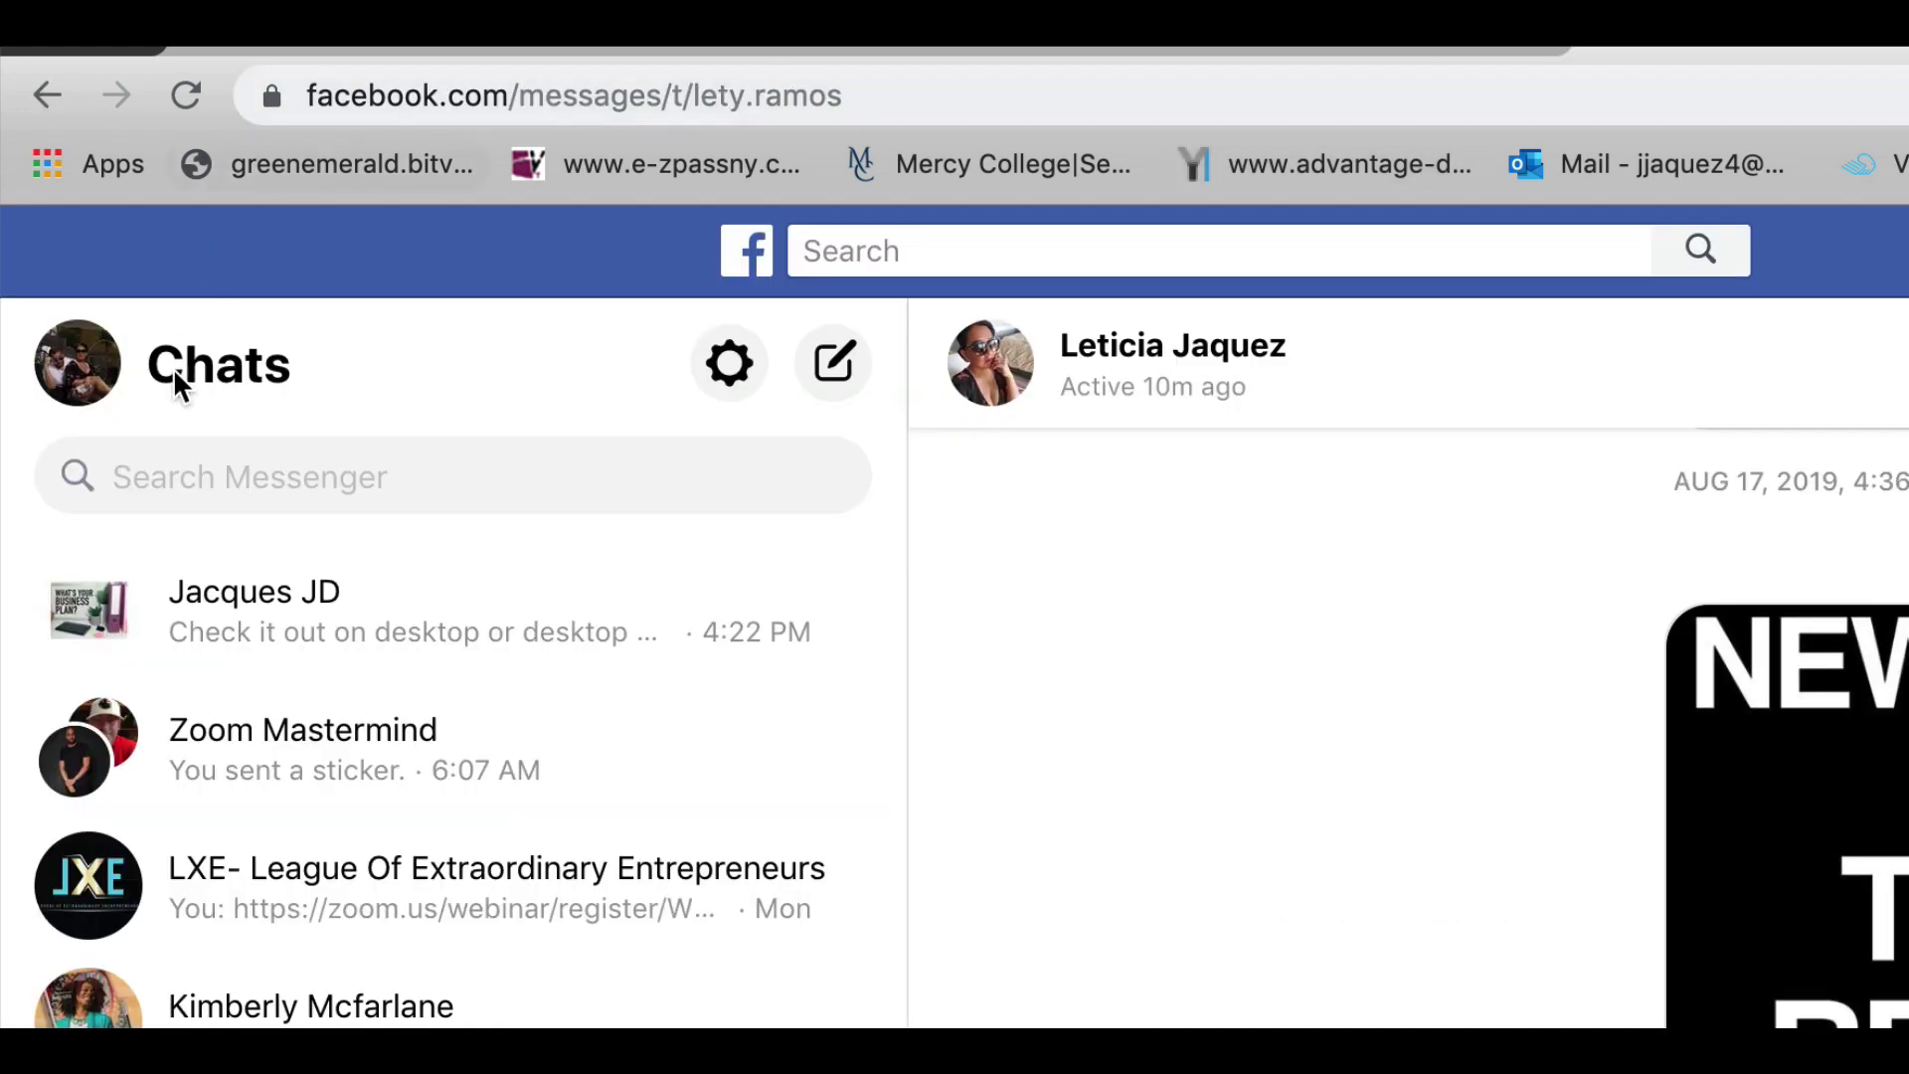
click(375, 100)
click(373, 100)
drag(384, 97, 300, 100)
click(268, 97)
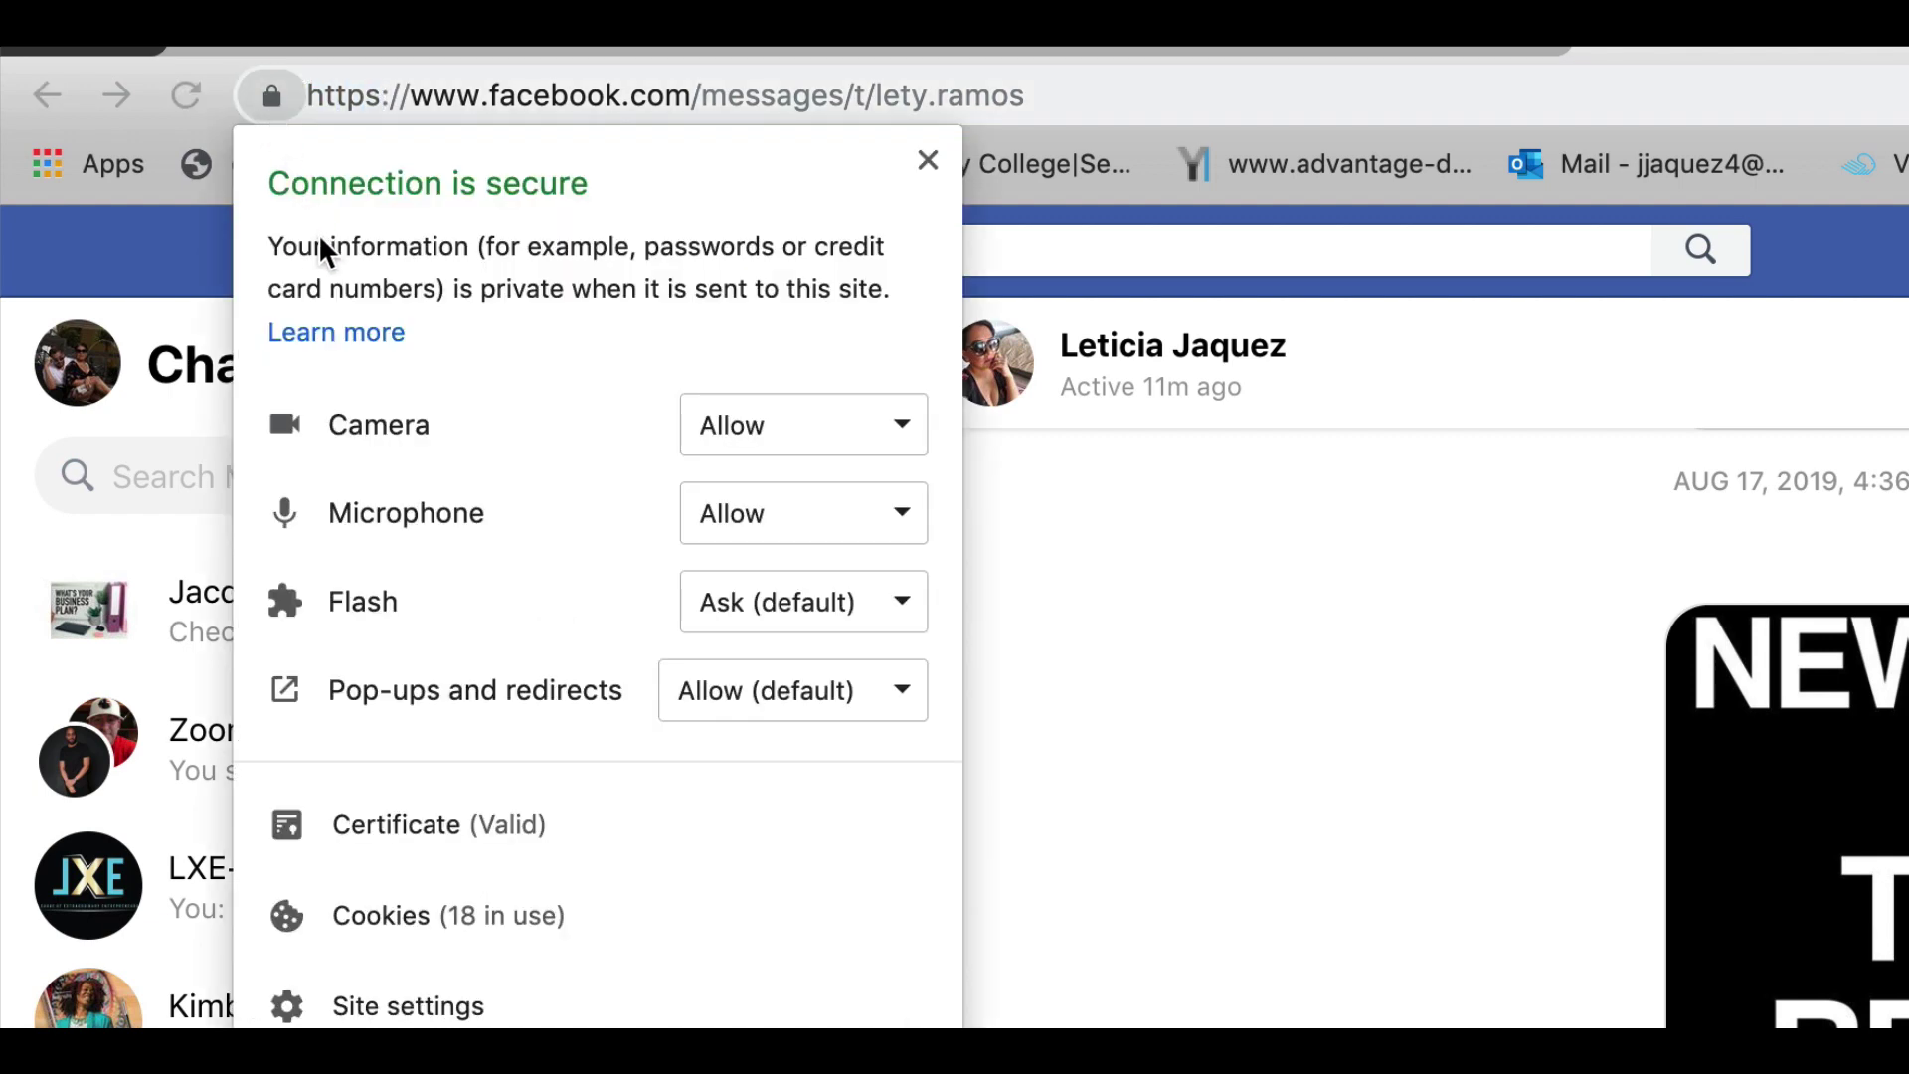
click(1332, 30)
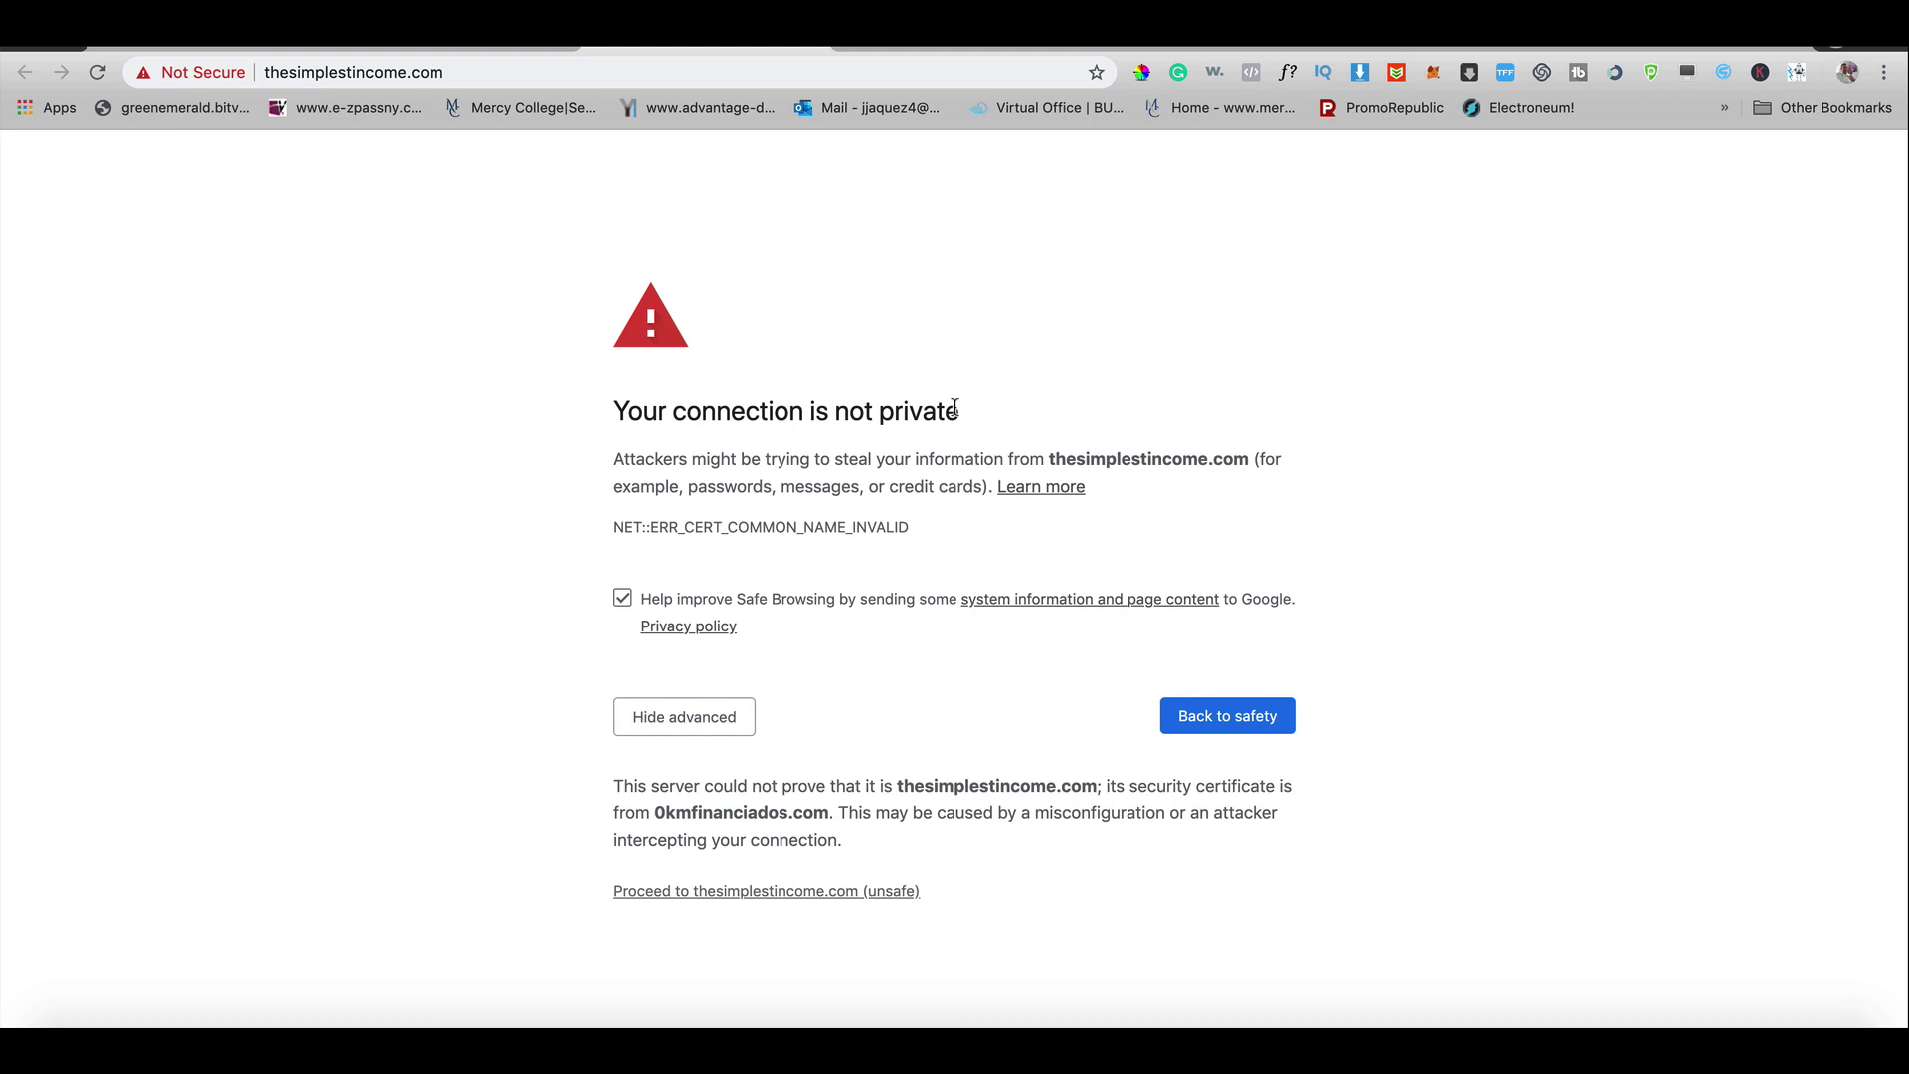
key(super+r)
Step: Proceed past the unsafe thesimplestincome.com warning, then return to the Builderall site list
click(894, 894)
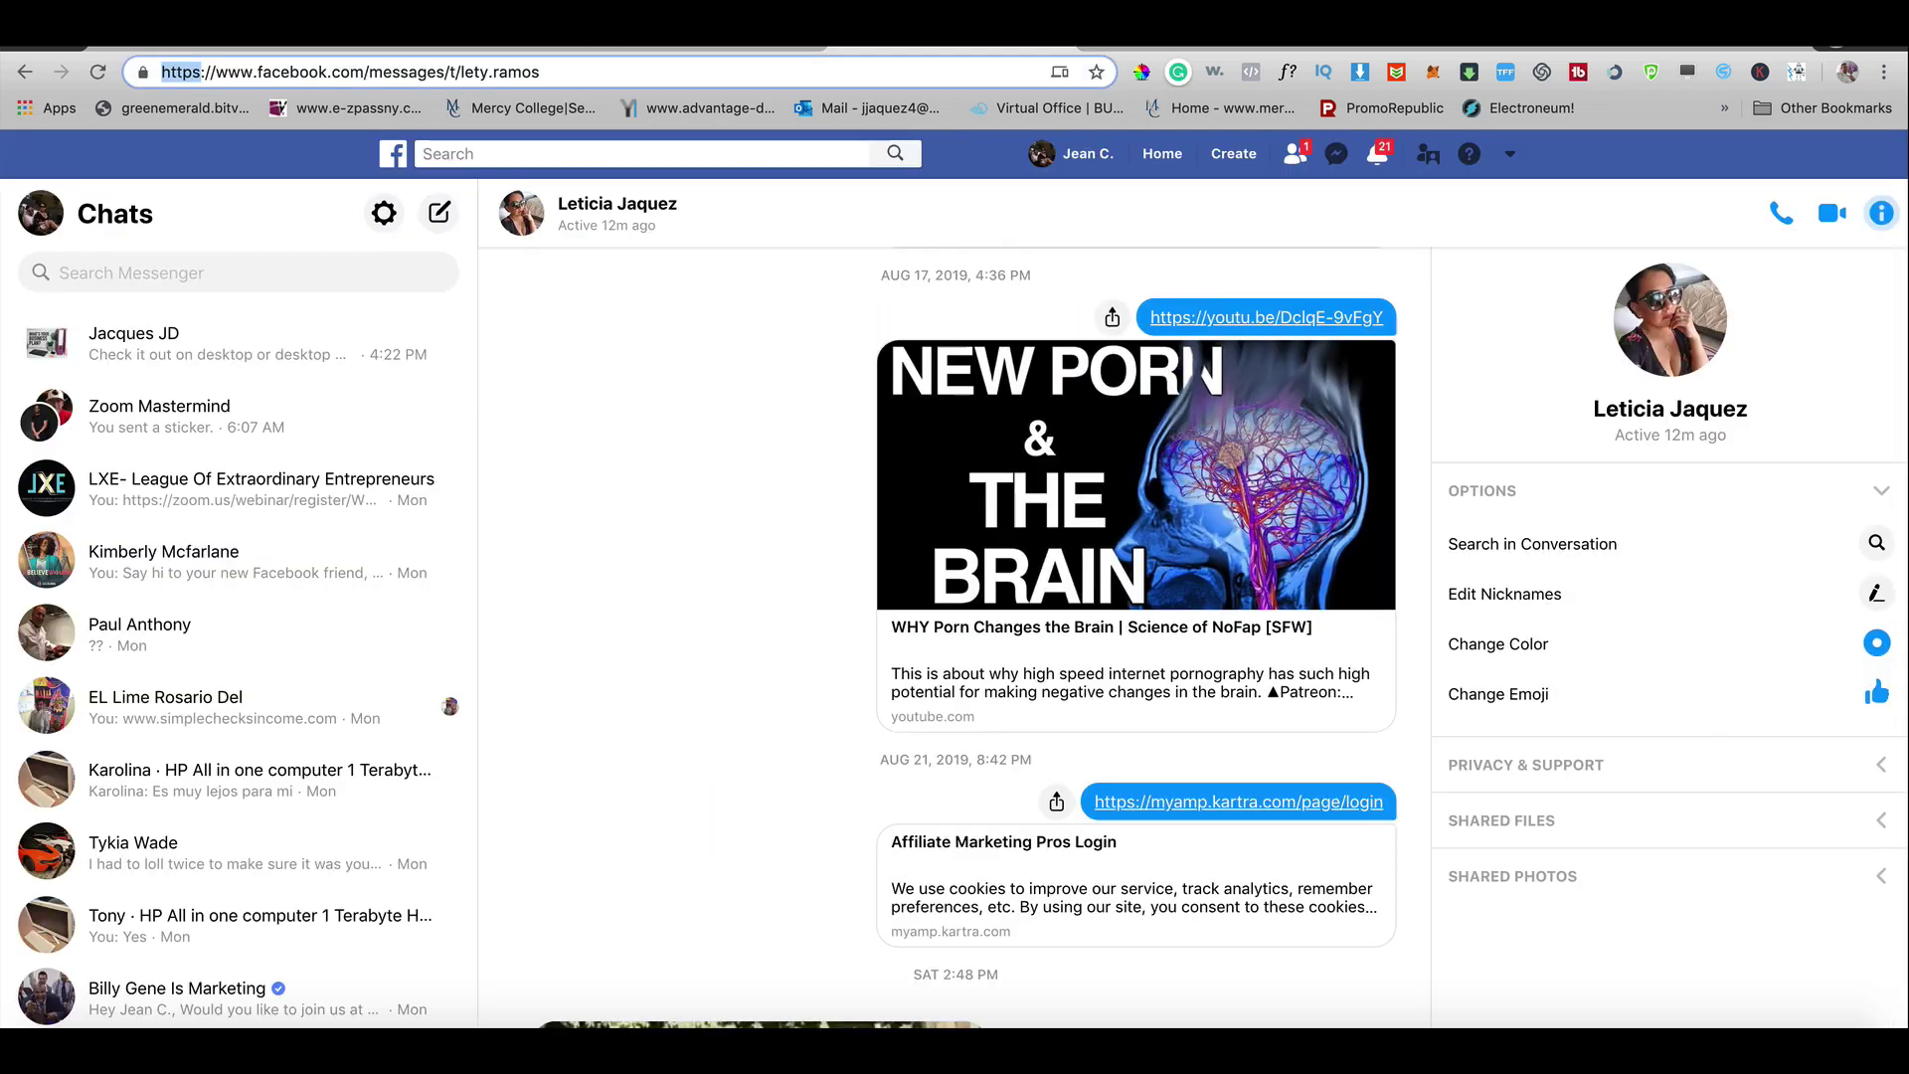
key(ctrl+Tab)
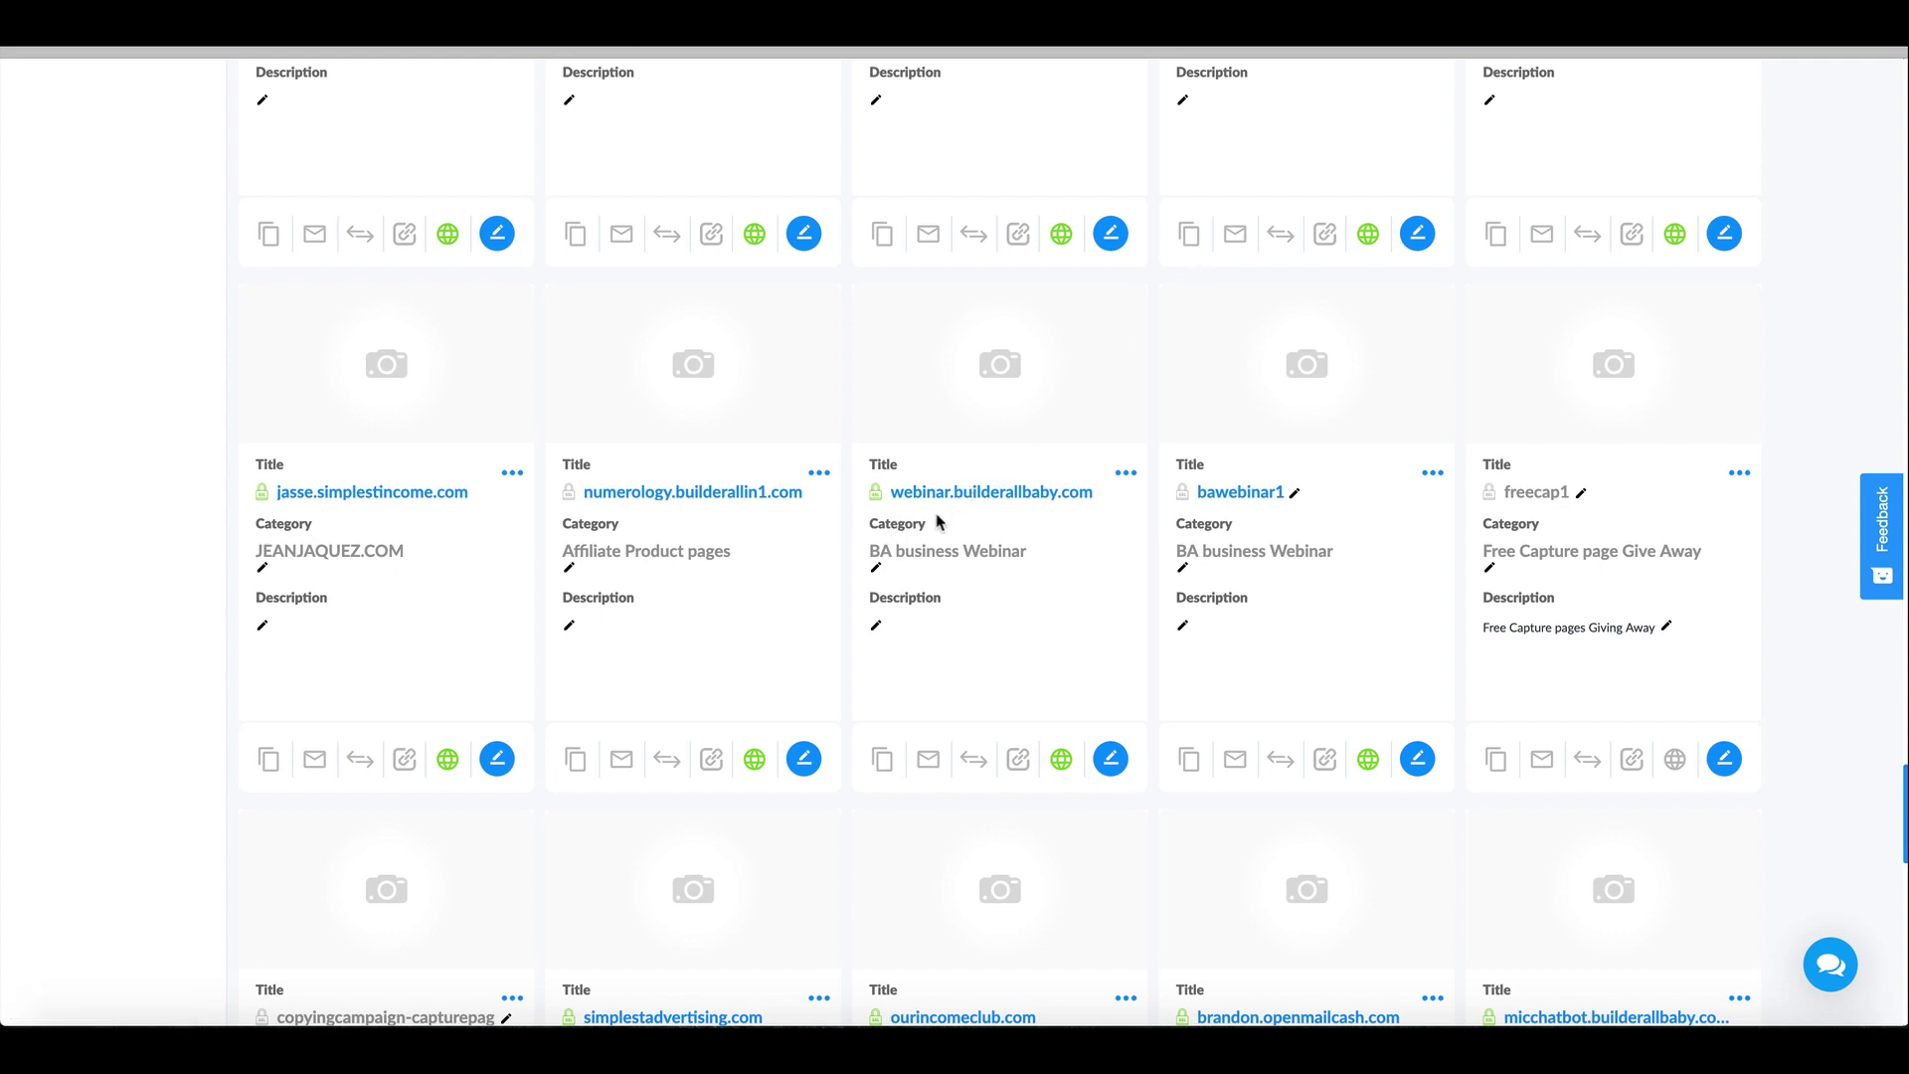
Step: Scroll down the Builderall site list to the webinar.builderallbaby.com card
scroll(1016, 542, down, 1)
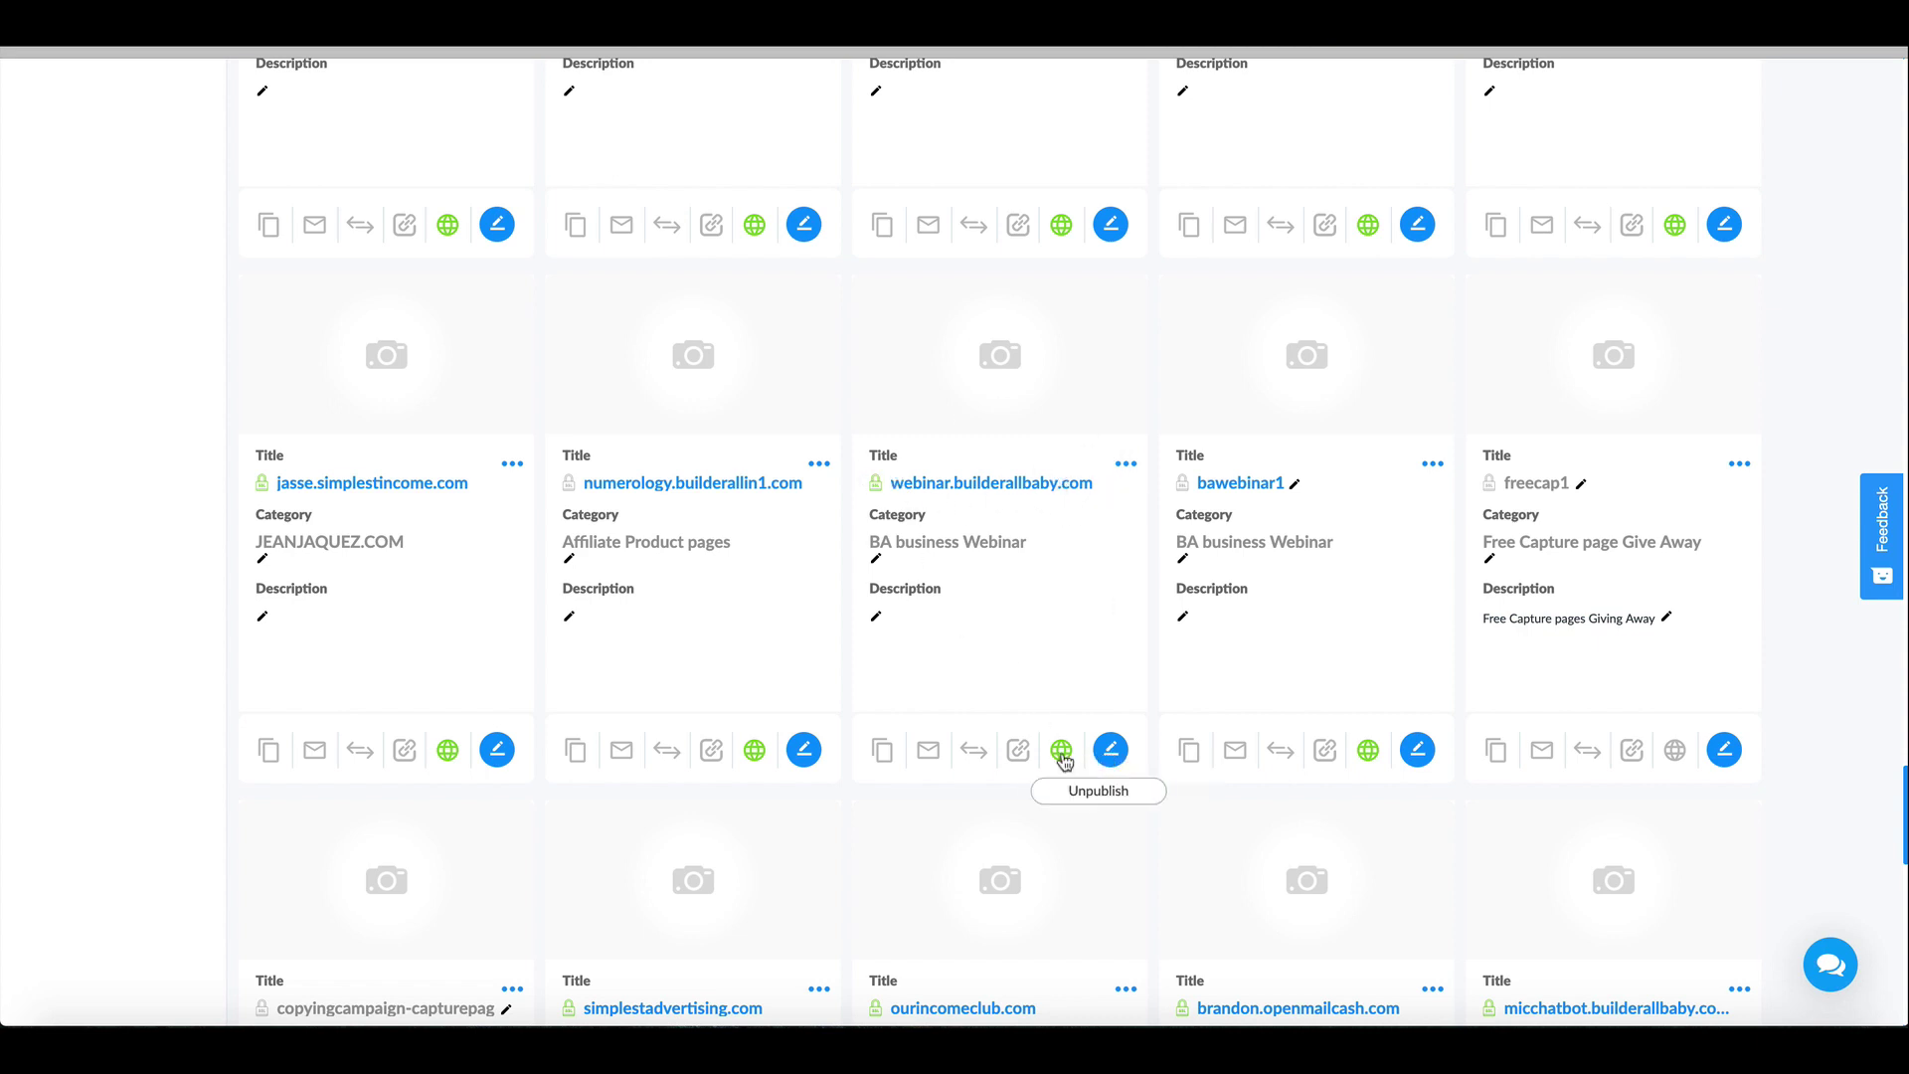
Step: View the options menus of the webinar.builderallbaby.com and numerology.builderallin1.com cards, closing each
click(1125, 463)
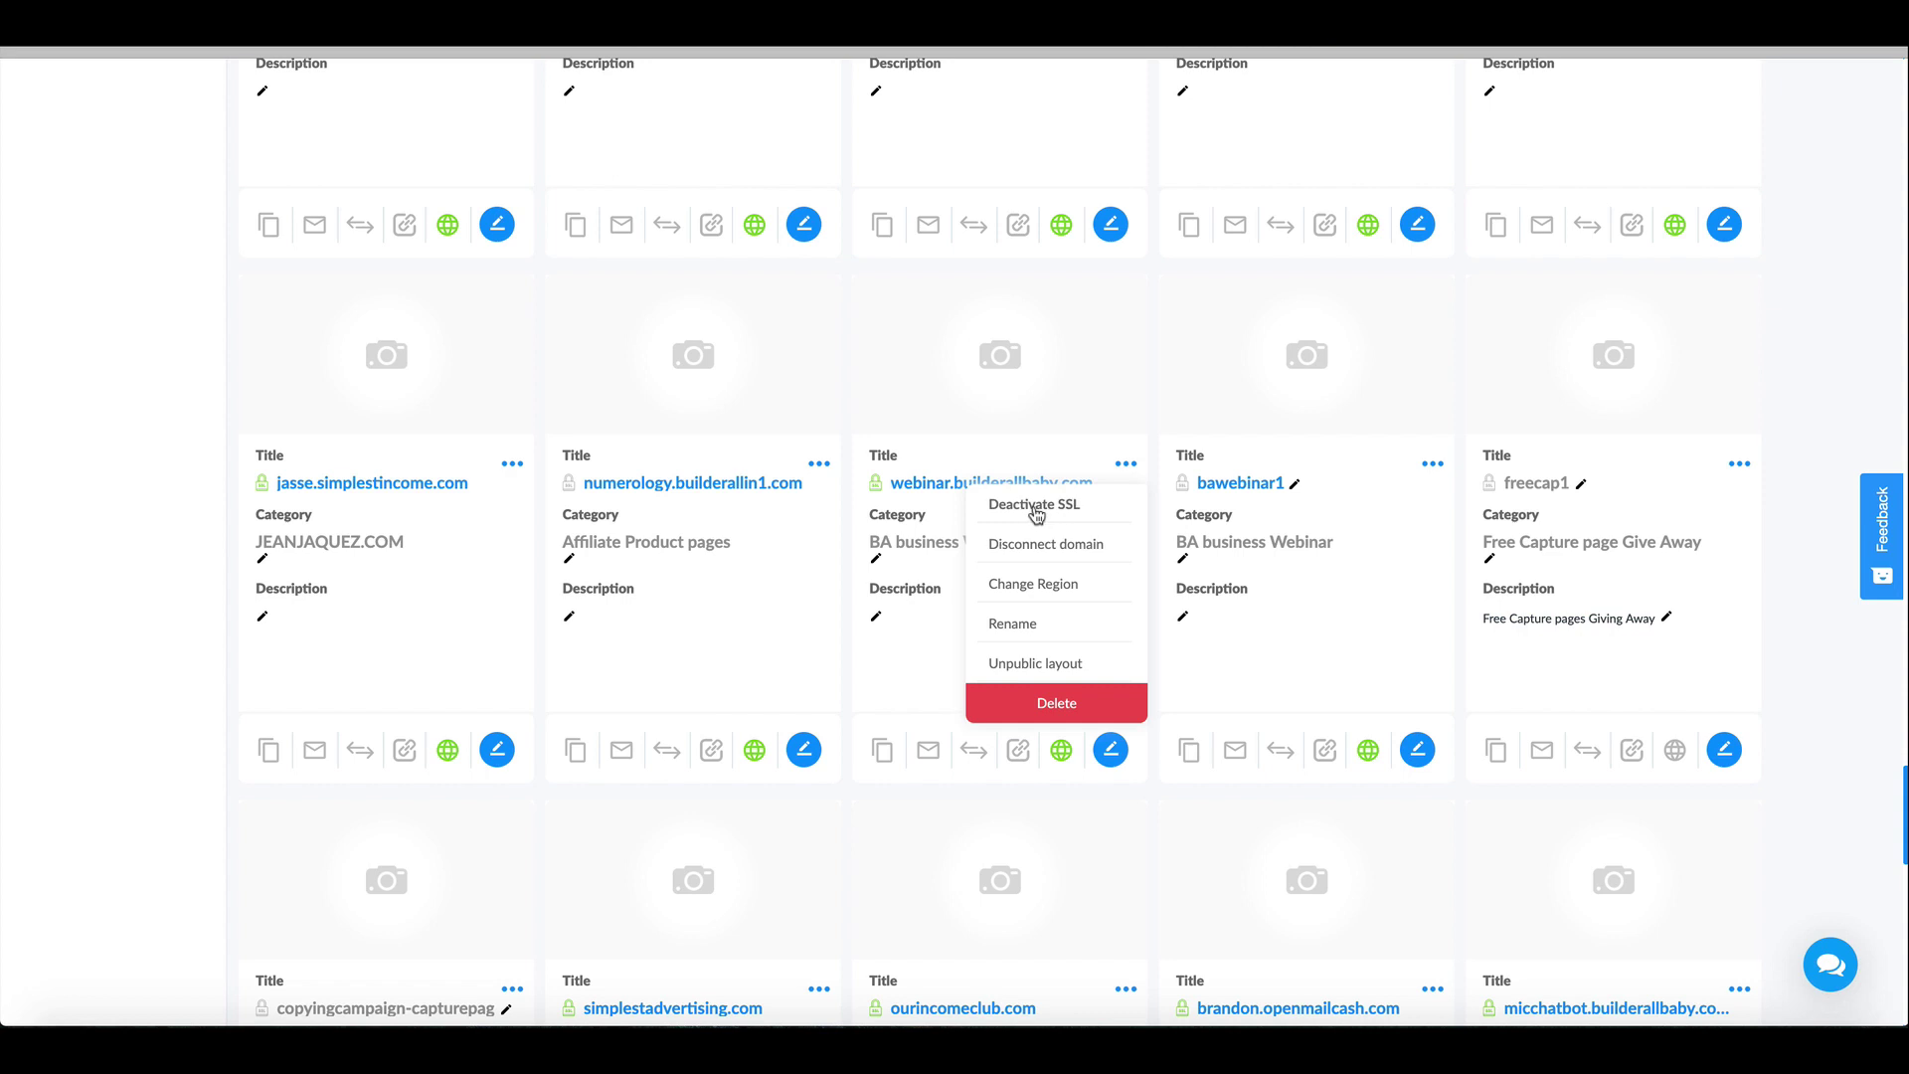
click(667, 688)
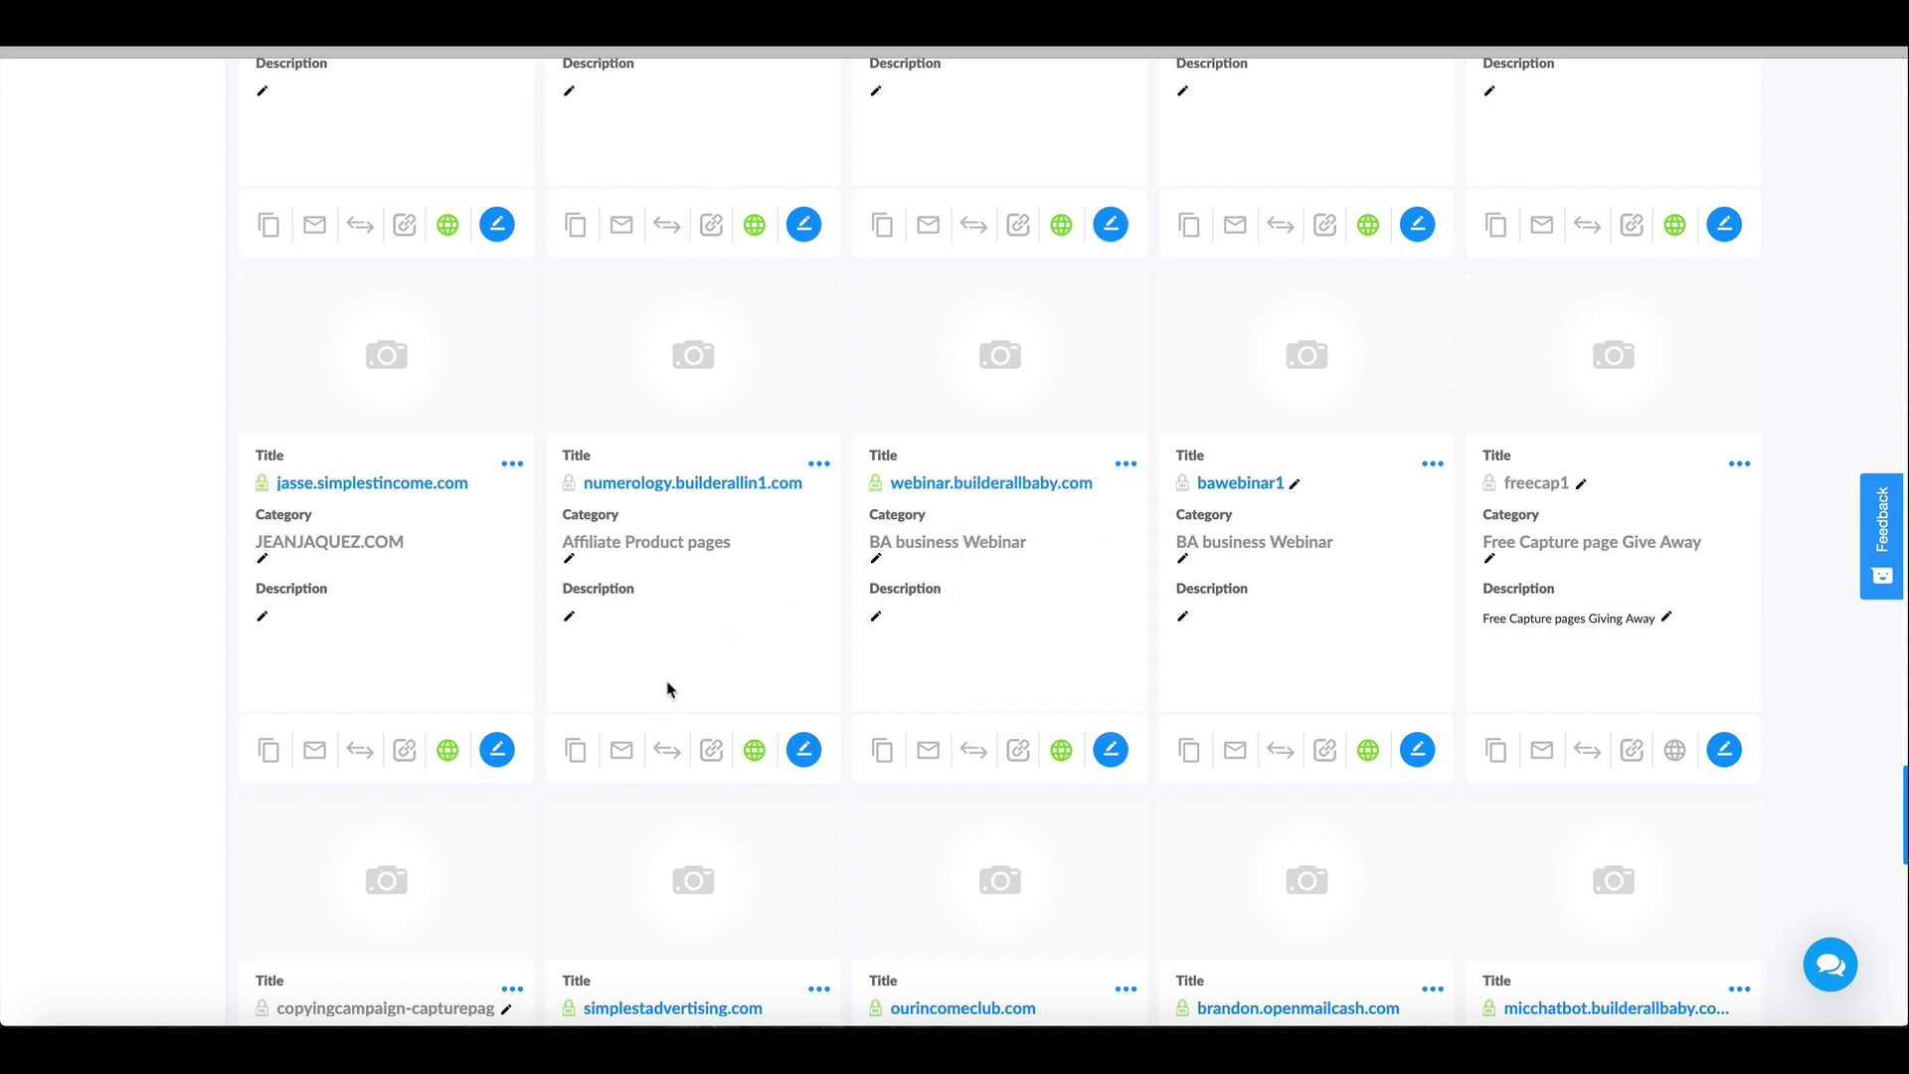
click(819, 464)
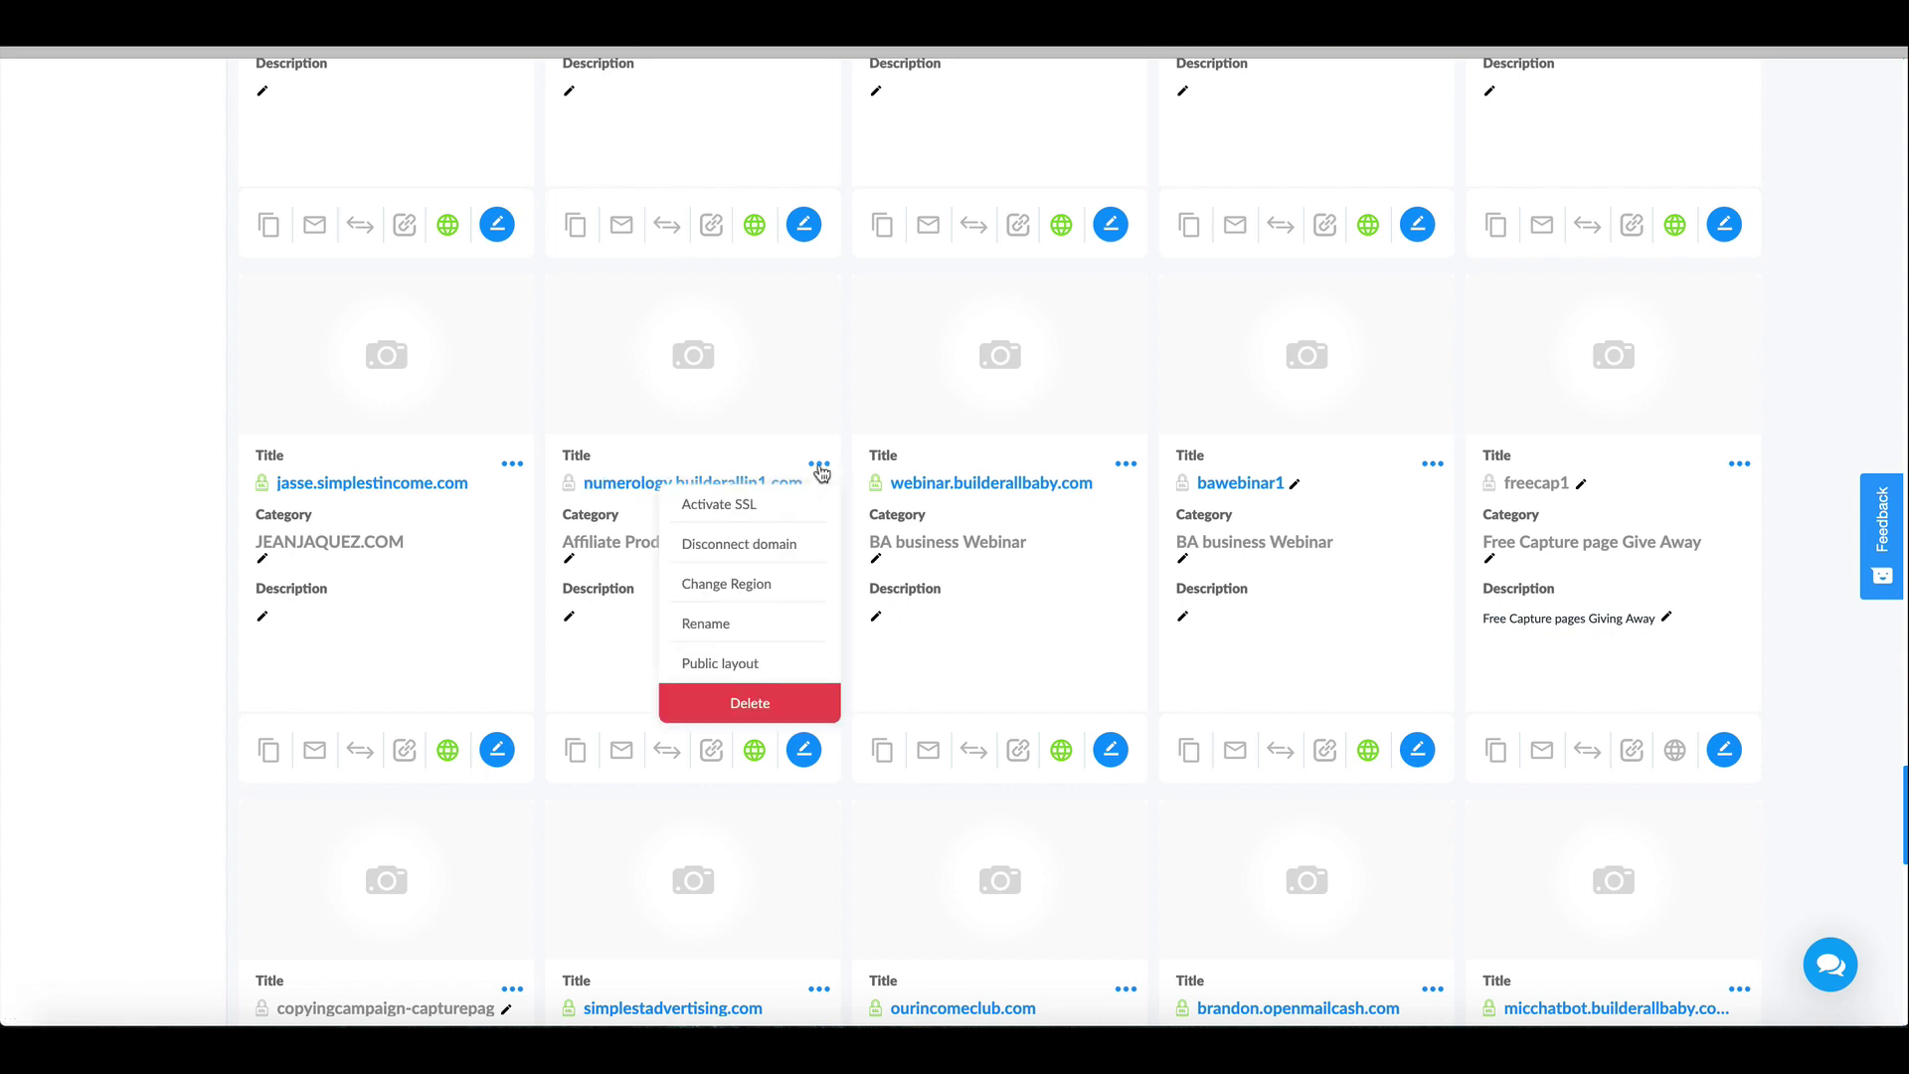
click(704, 519)
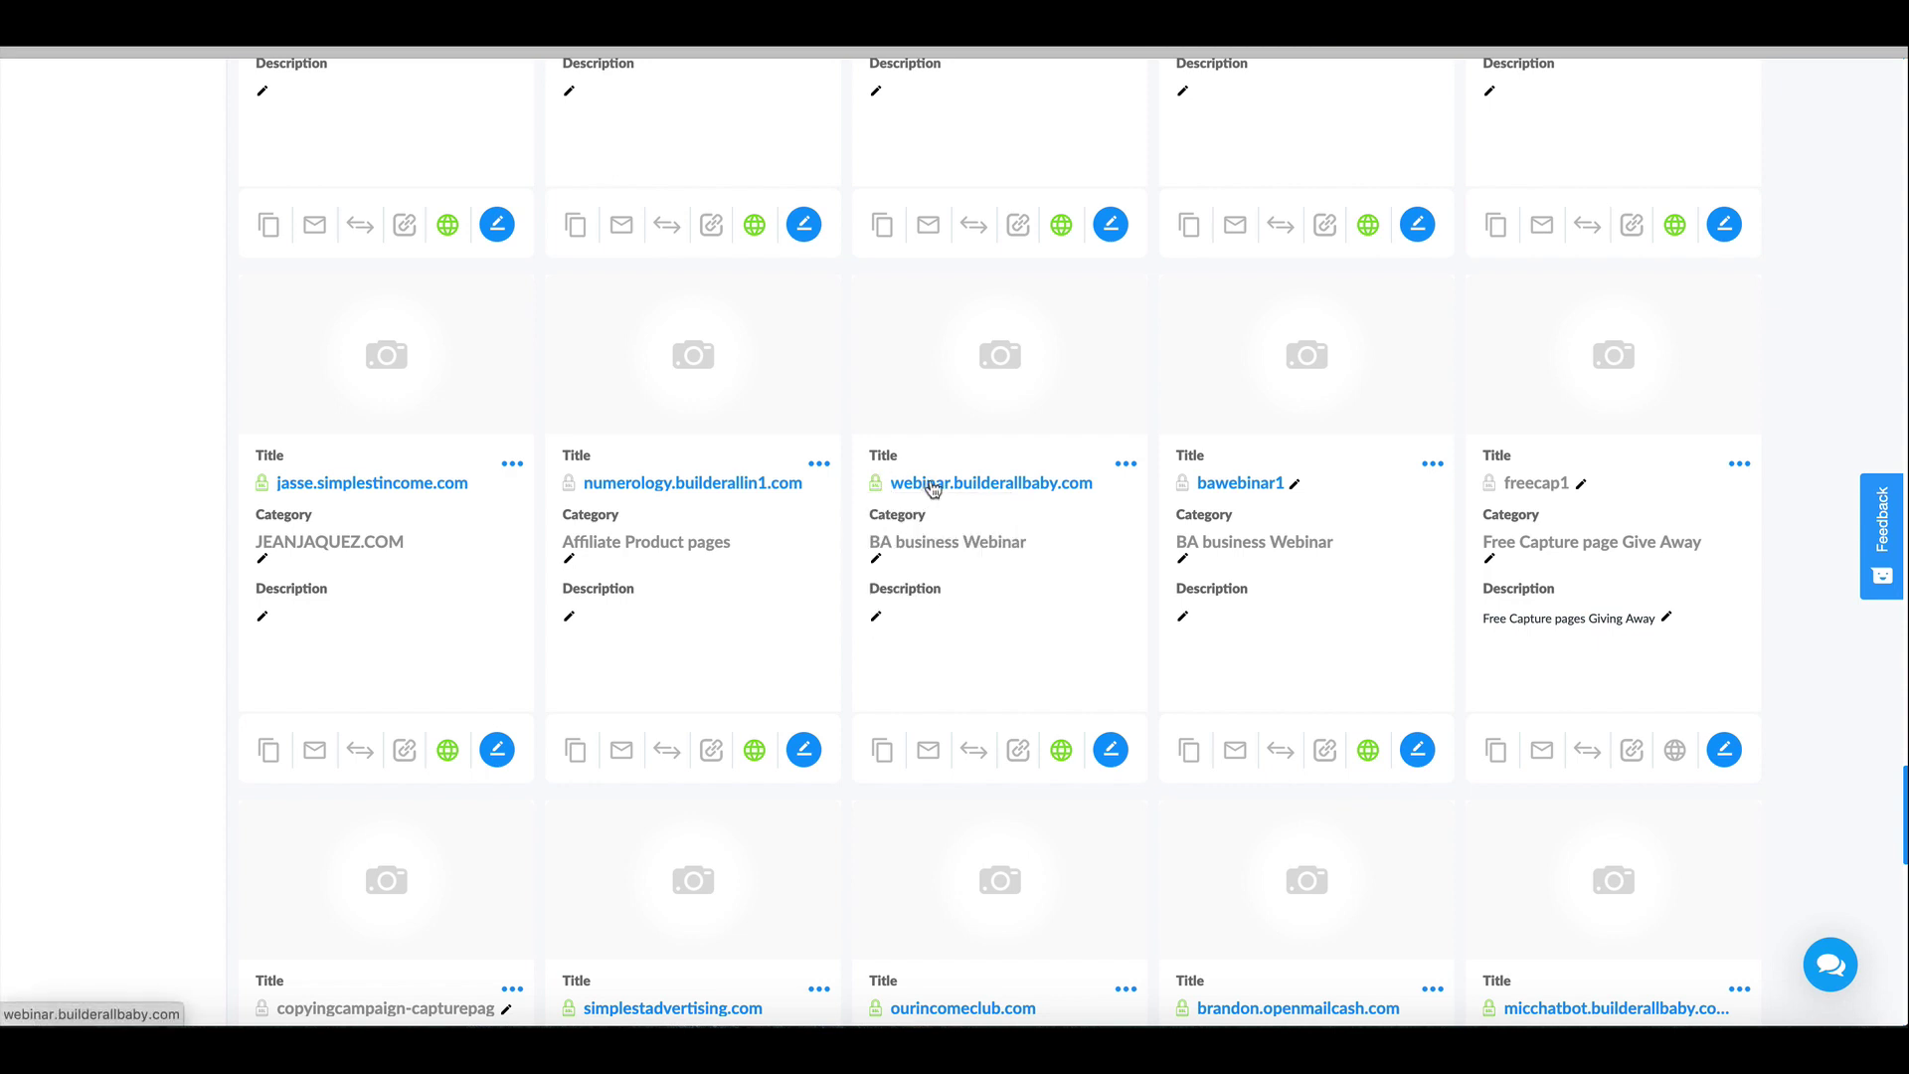
click(932, 484)
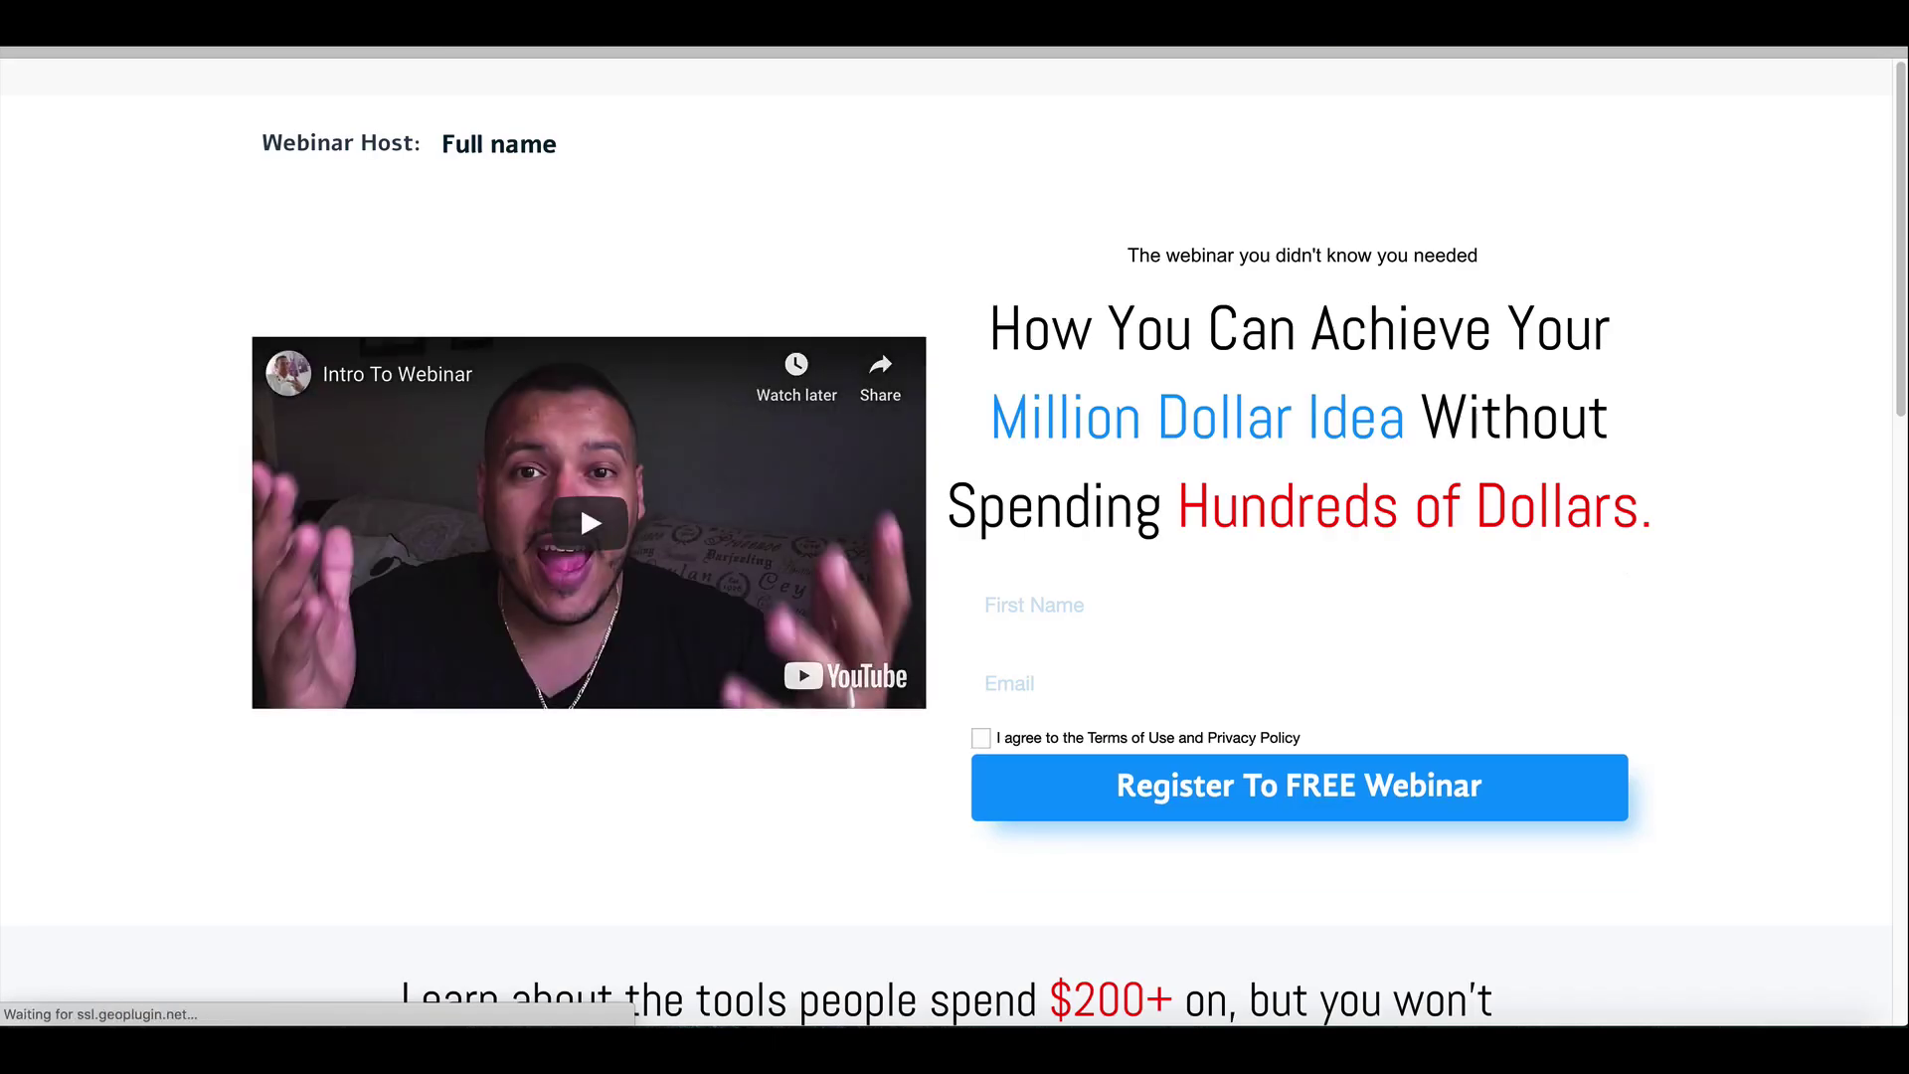
mouse_move(490, 30)
click(377, 66)
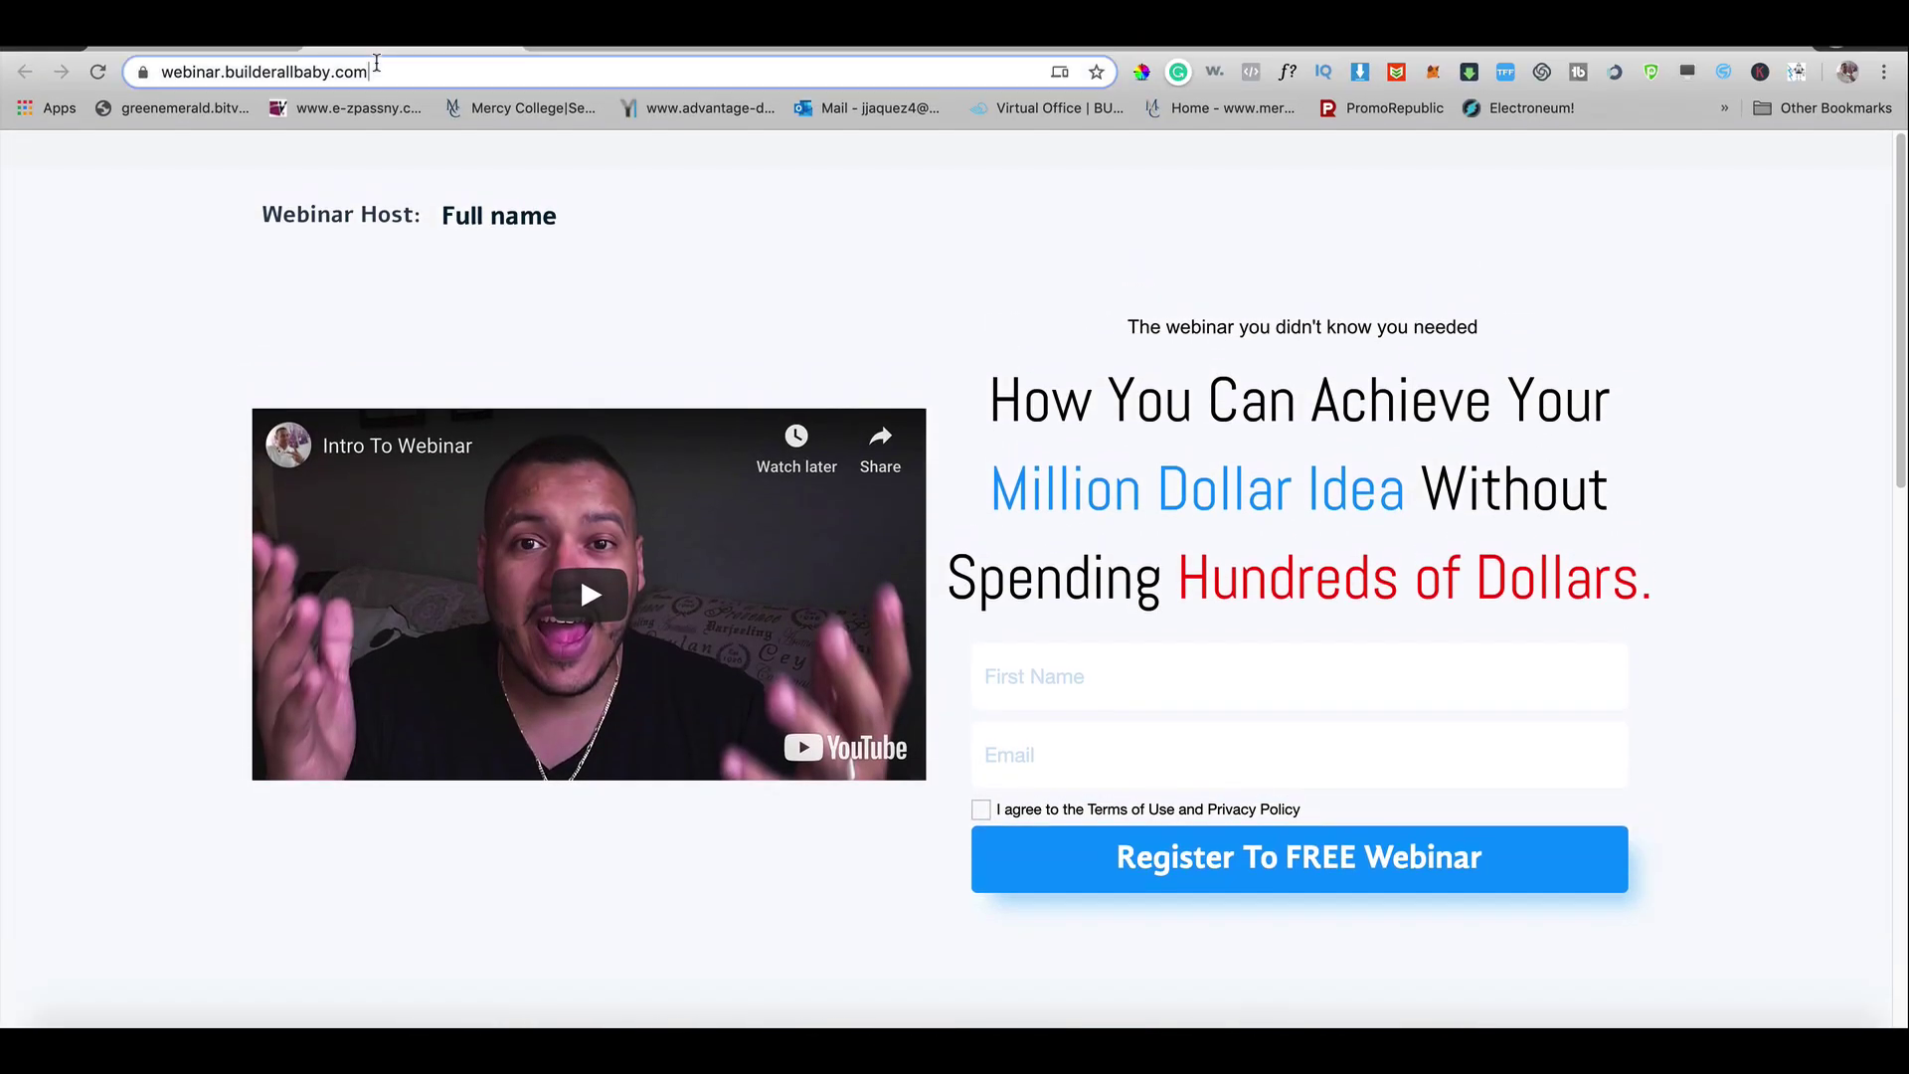
click(143, 71)
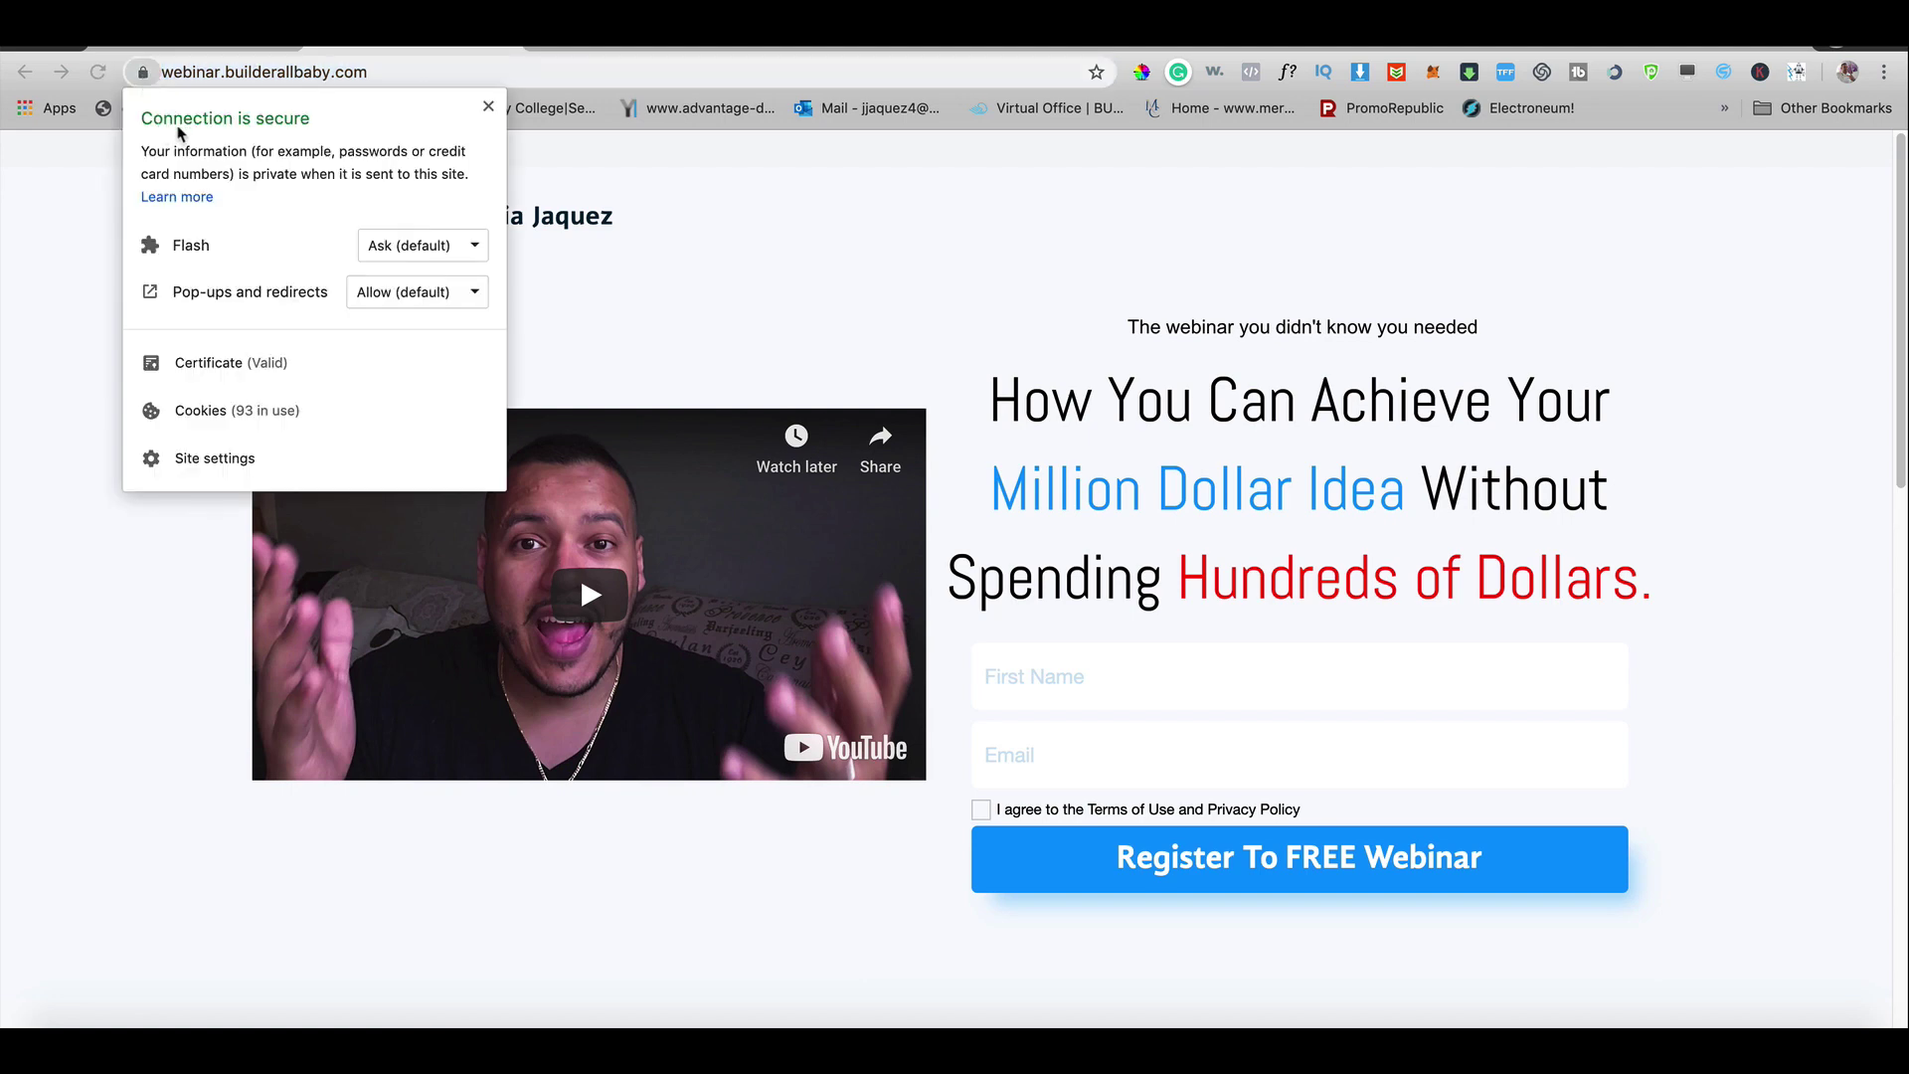
click(223, 74)
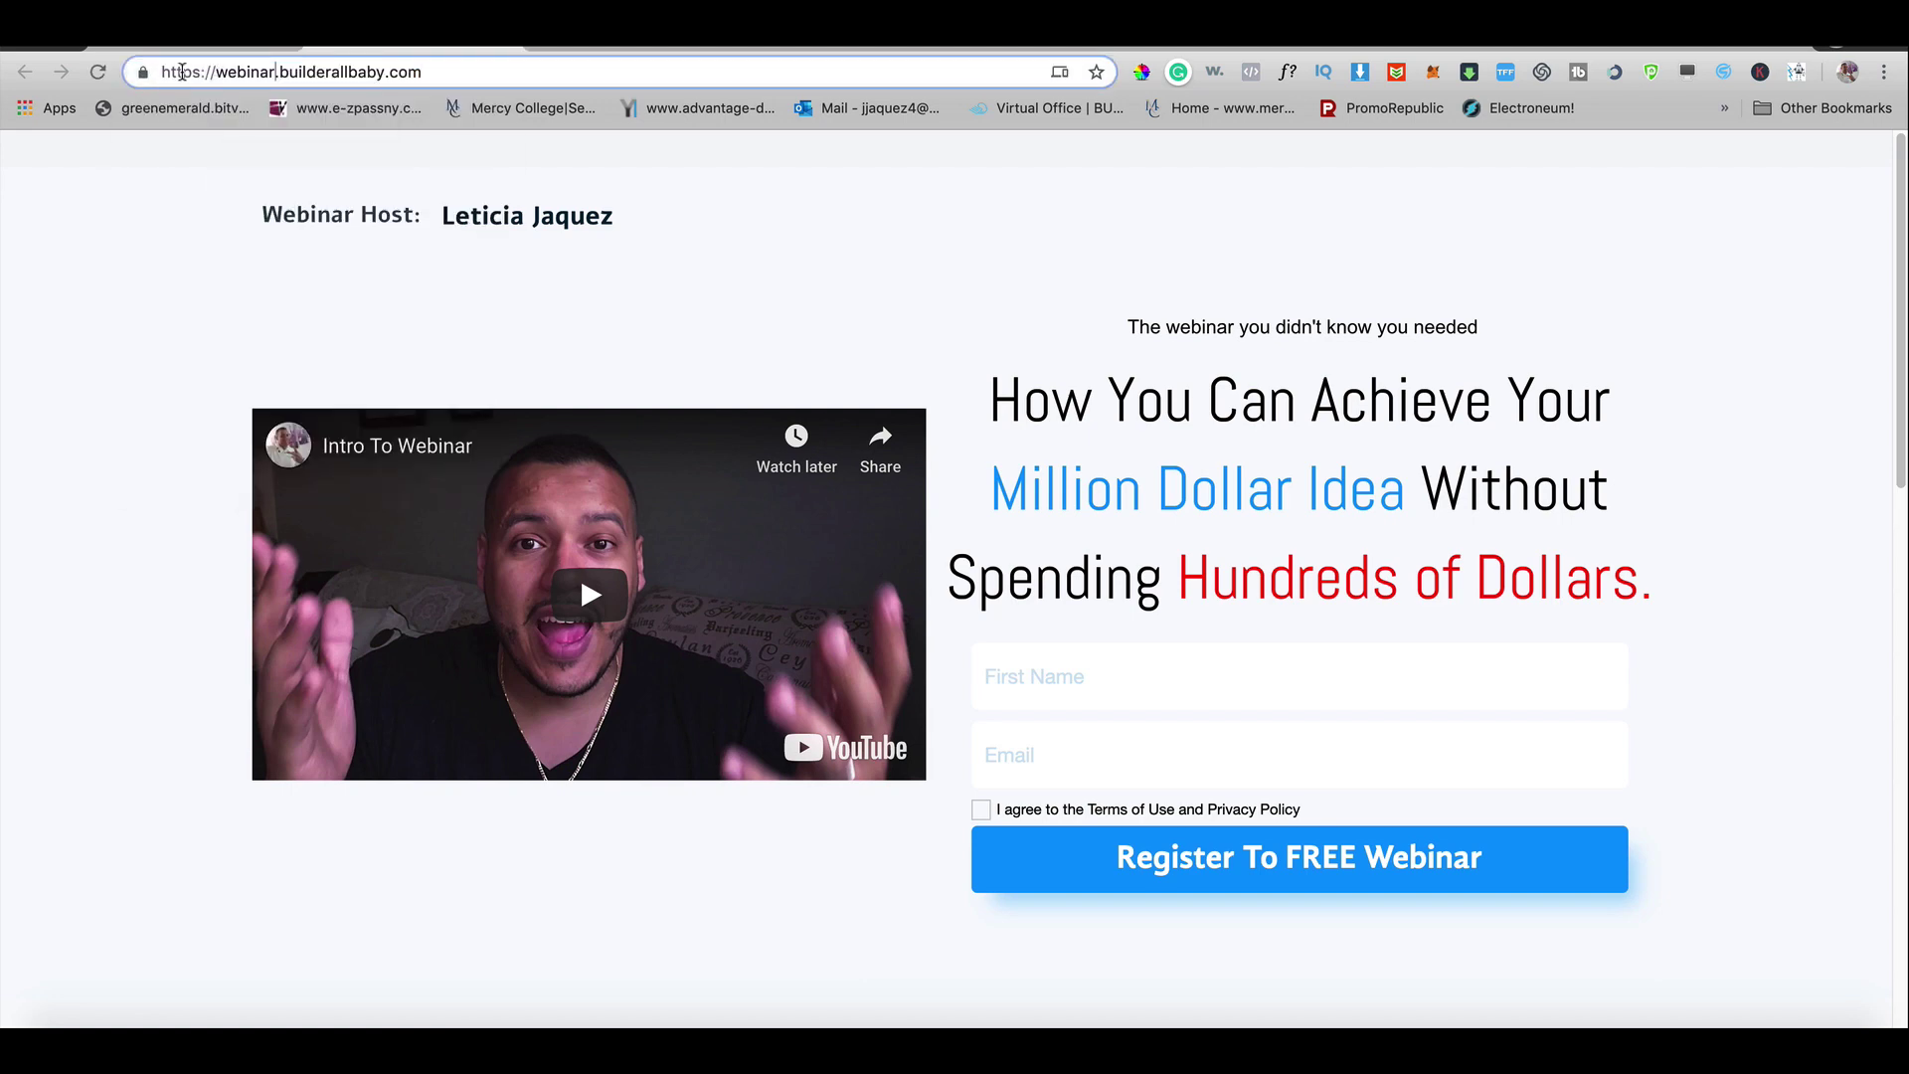
drag(206, 72, 146, 75)
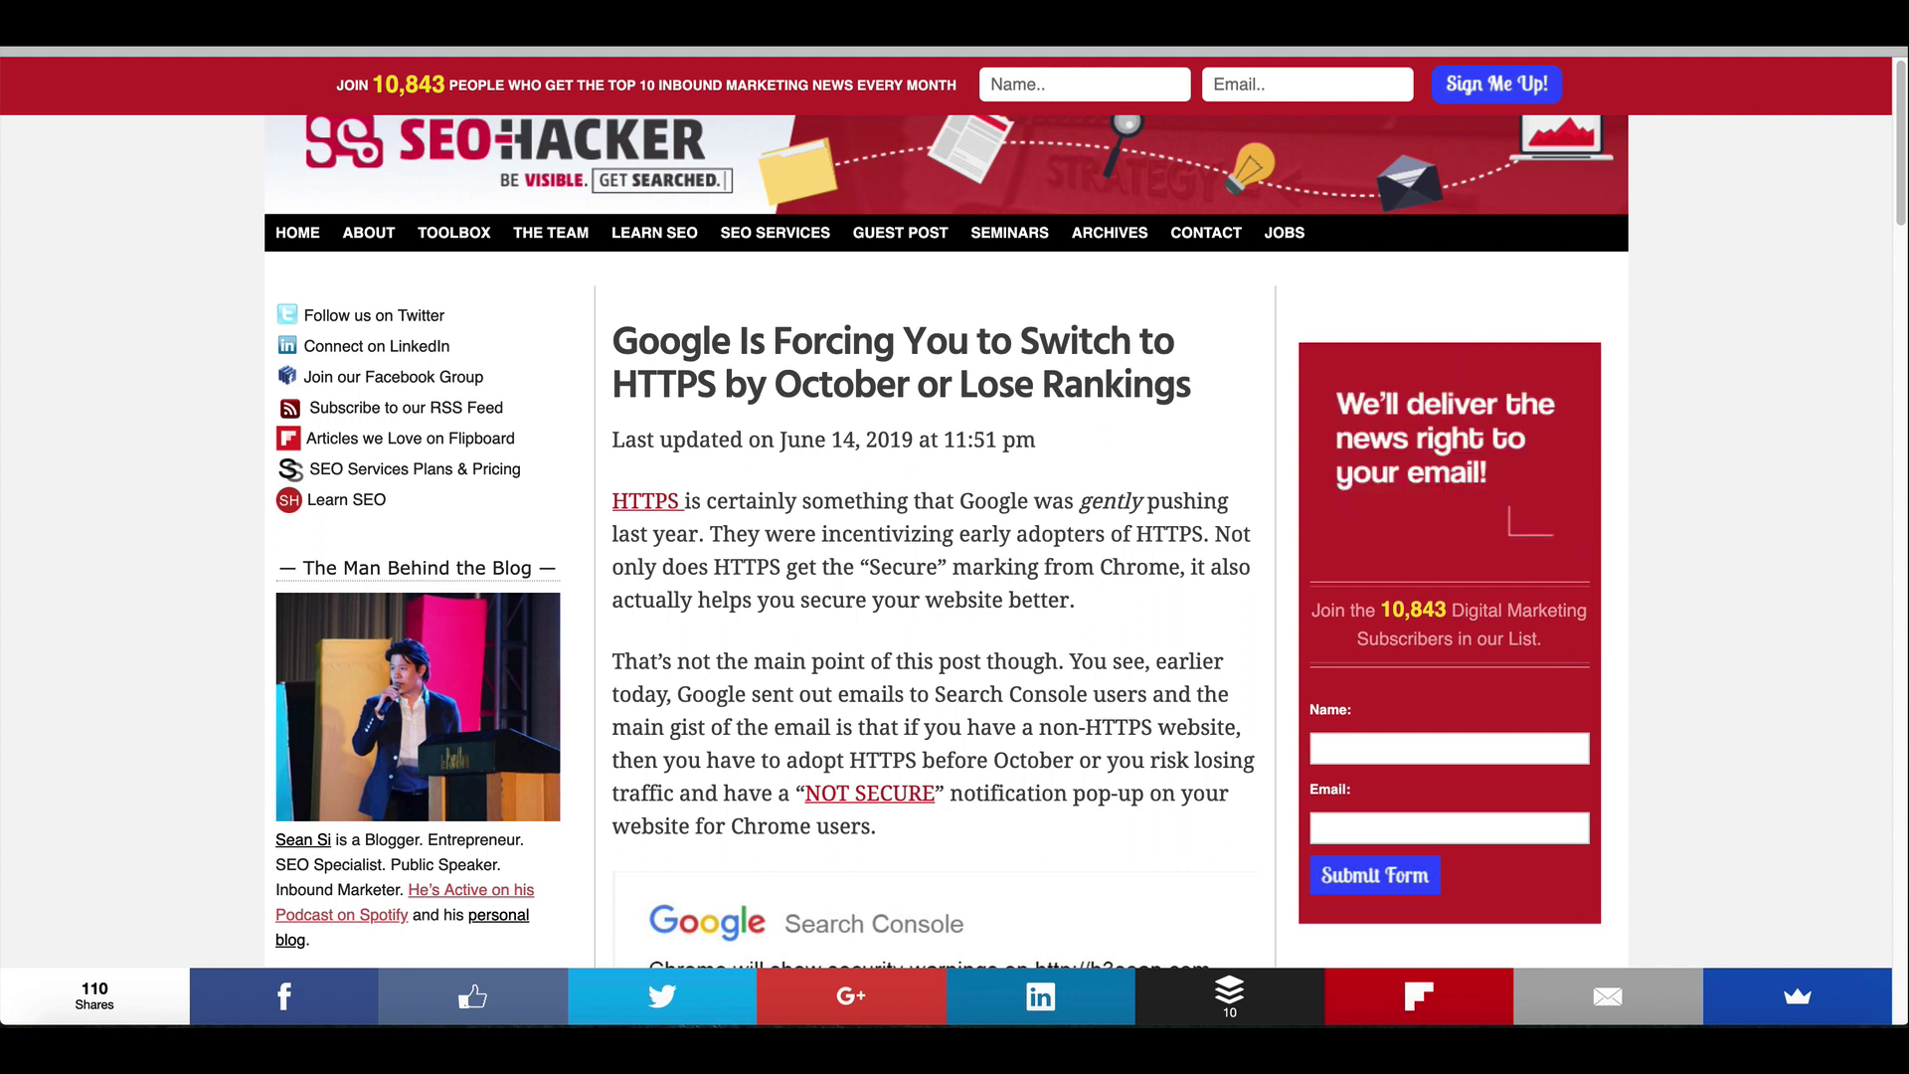
Step: Read the SEO Hacker HTTPS article and return to the Builderall list showing bawebinar1
mouse_move(955, 240)
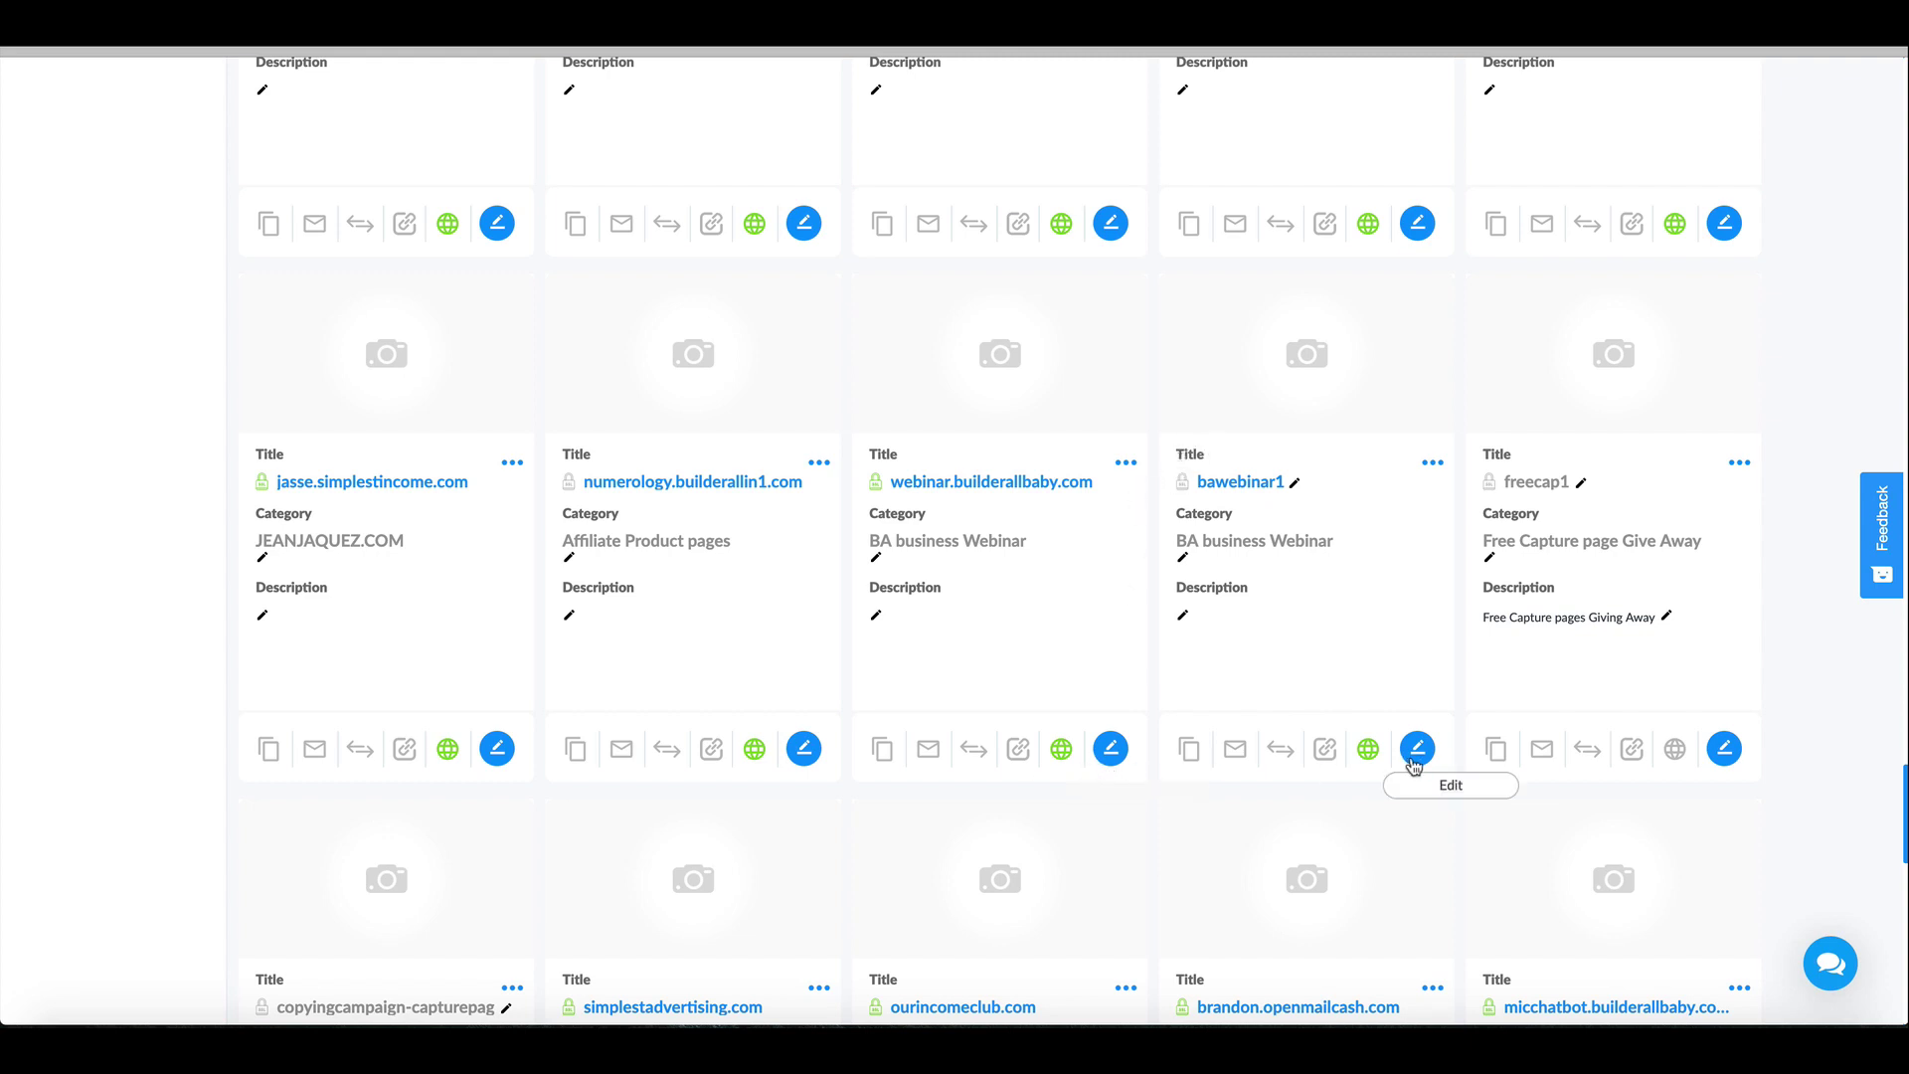
Step: Connect domain.builderallbaby.com to bawebinar1 as its custom domain and save it
click(1432, 463)
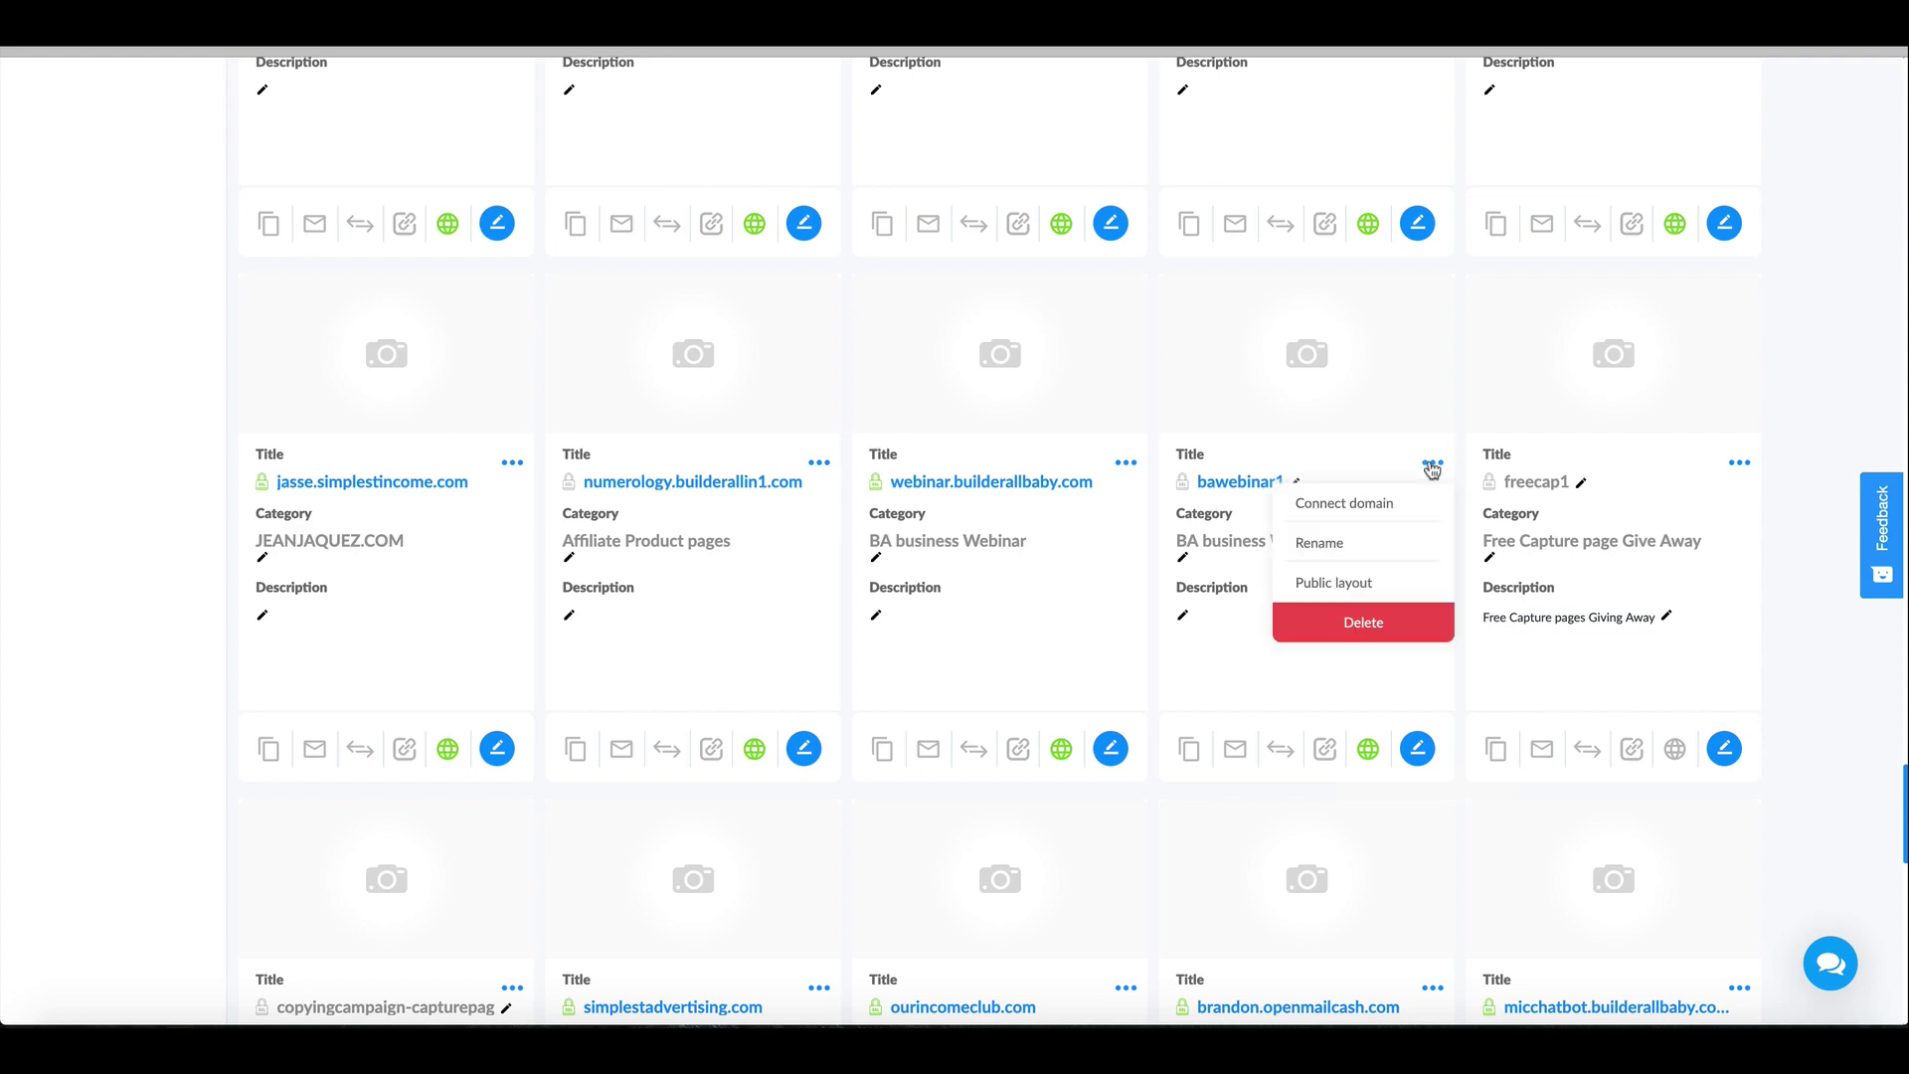
click(1349, 505)
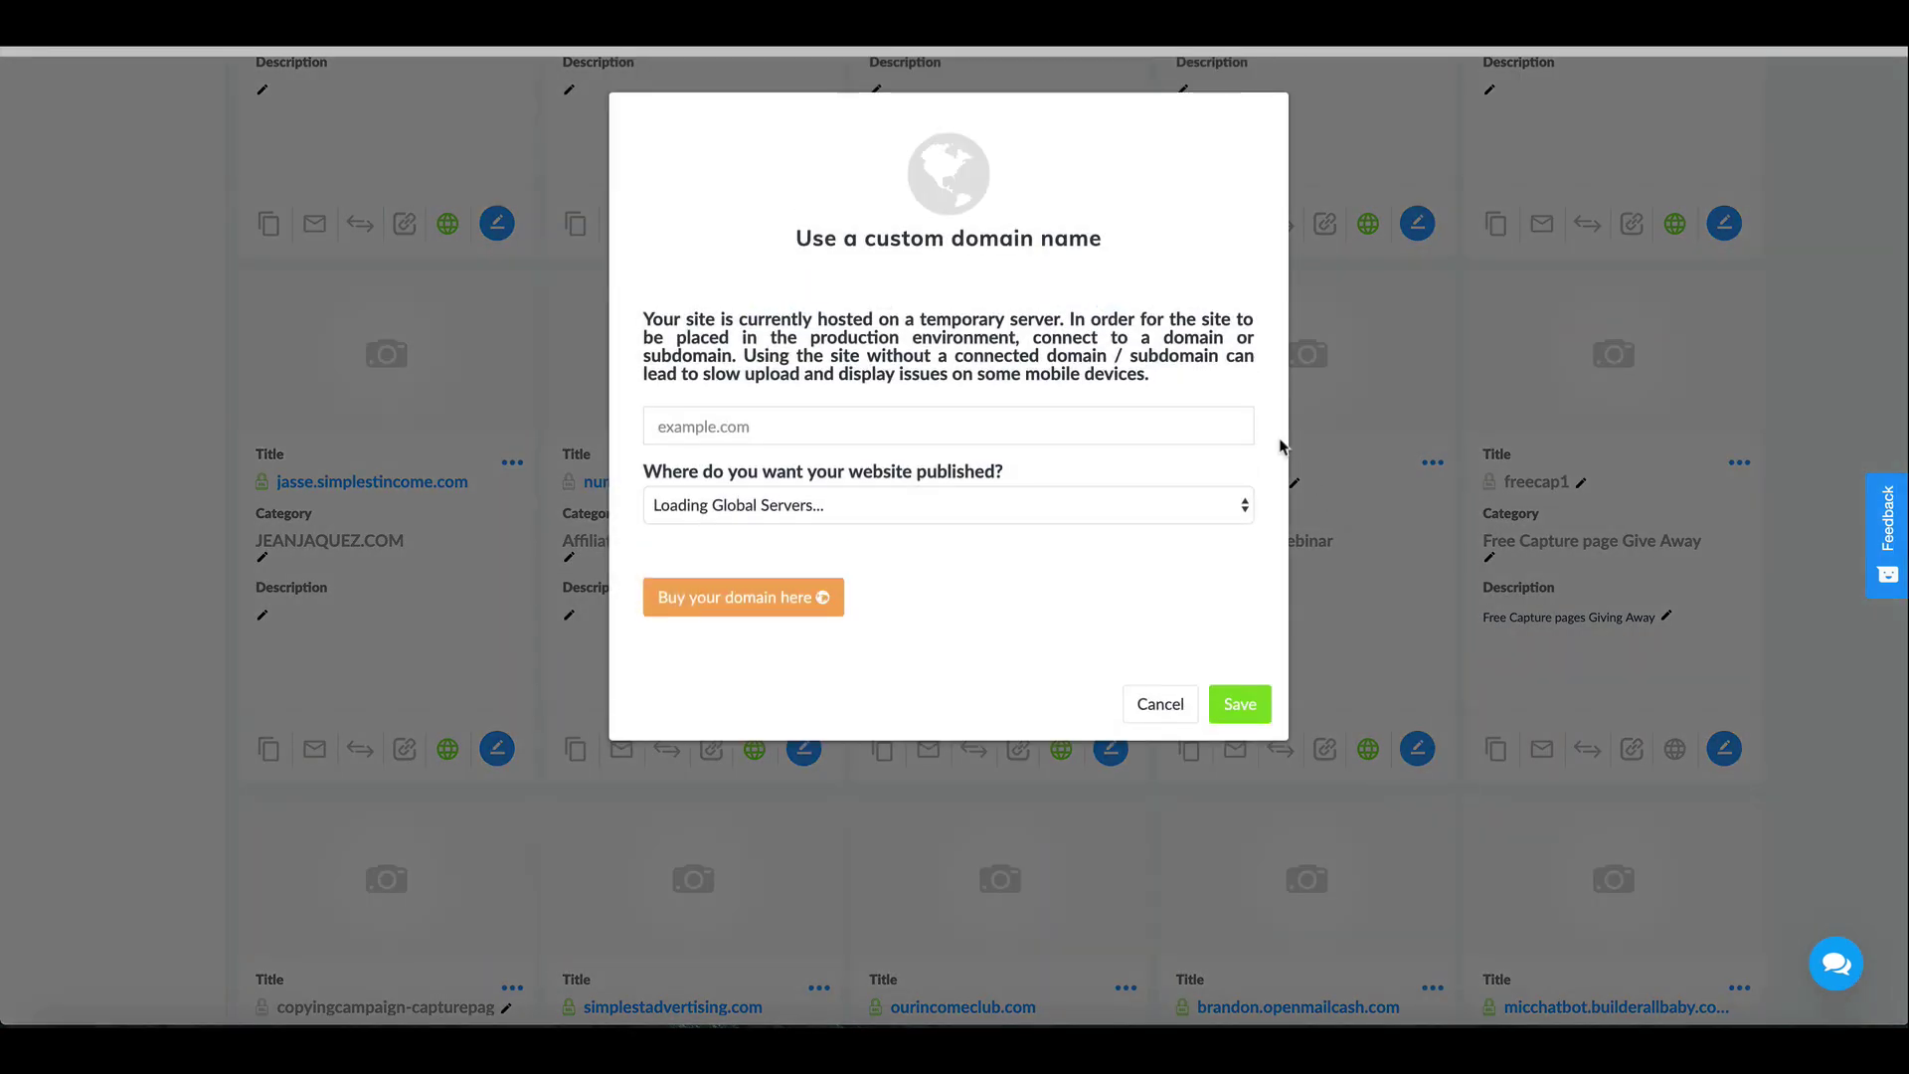
click(719, 426)
click(696, 514)
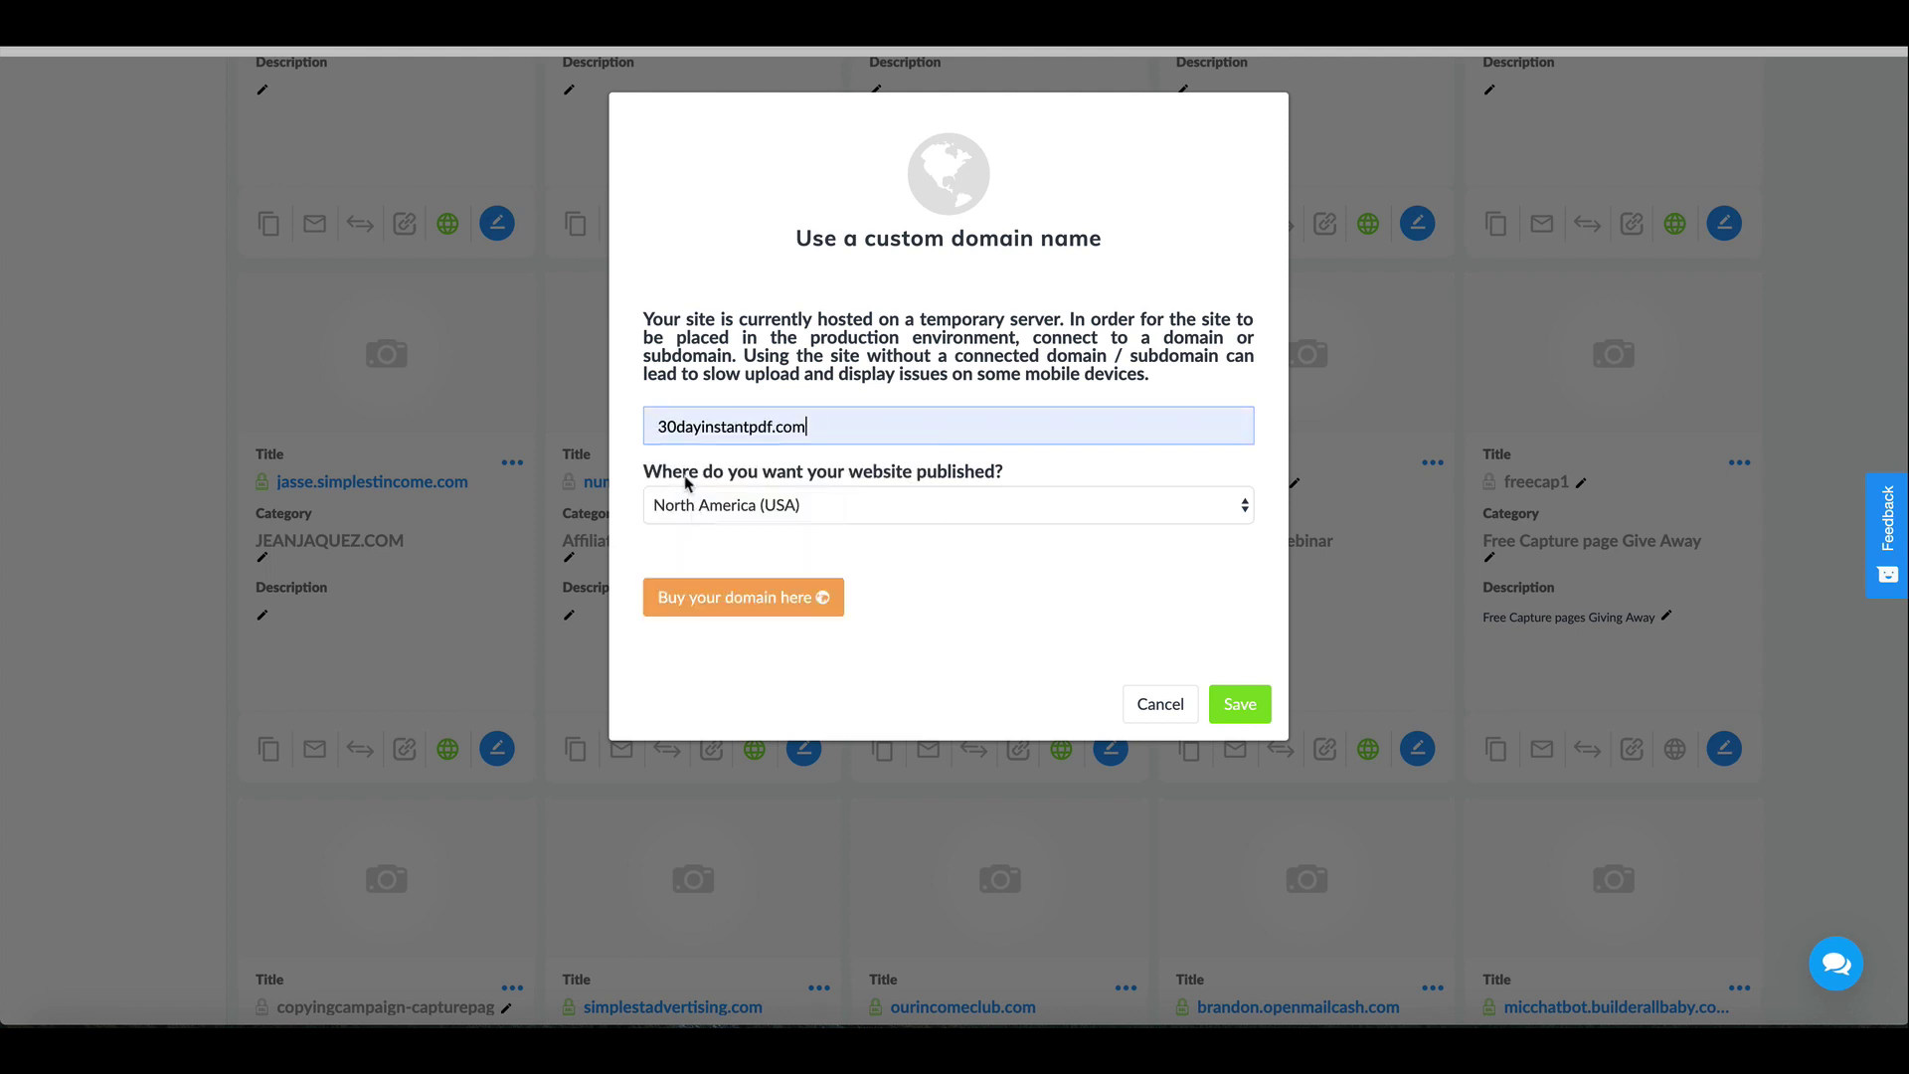
triple_click(858, 420)
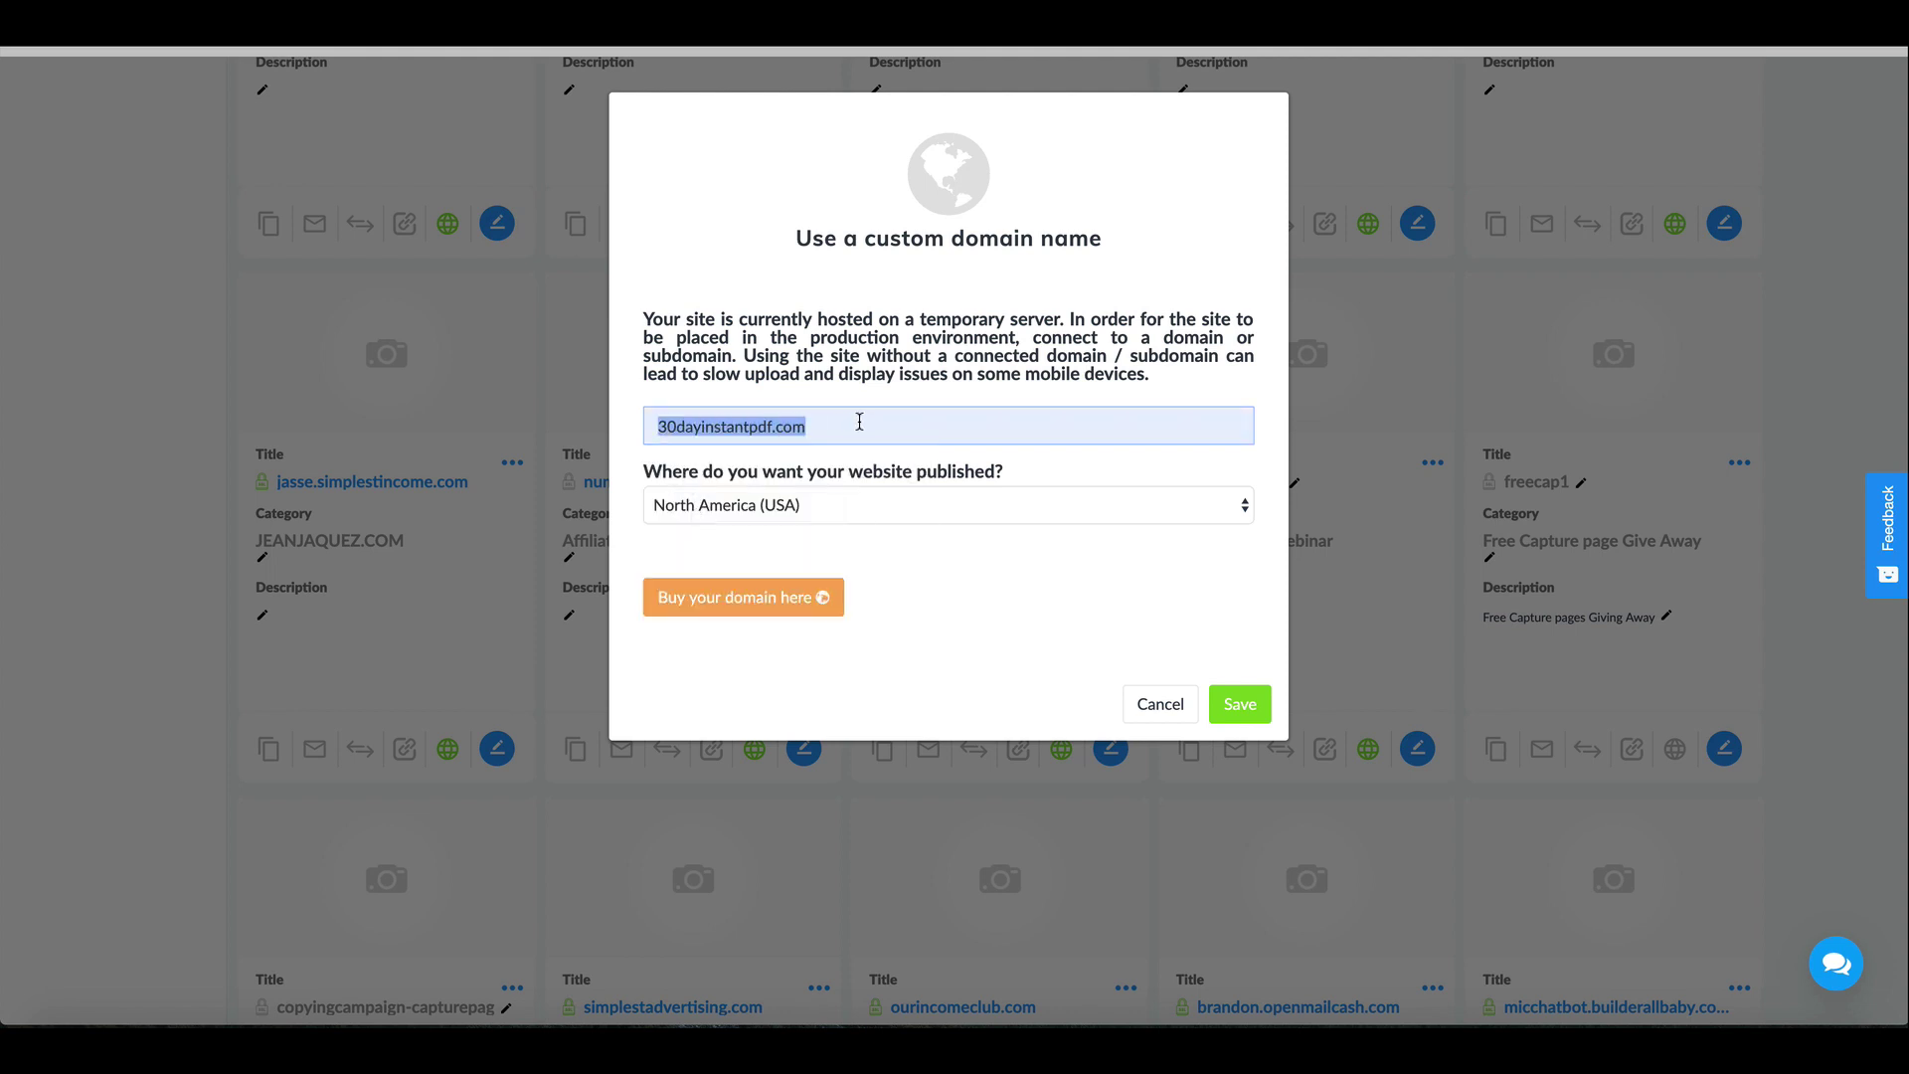
key(BackSpace)
text(webinar.builderallbaby)
click(778, 477)
drag(714, 427, 608, 431)
text(domain.builderallbaby)
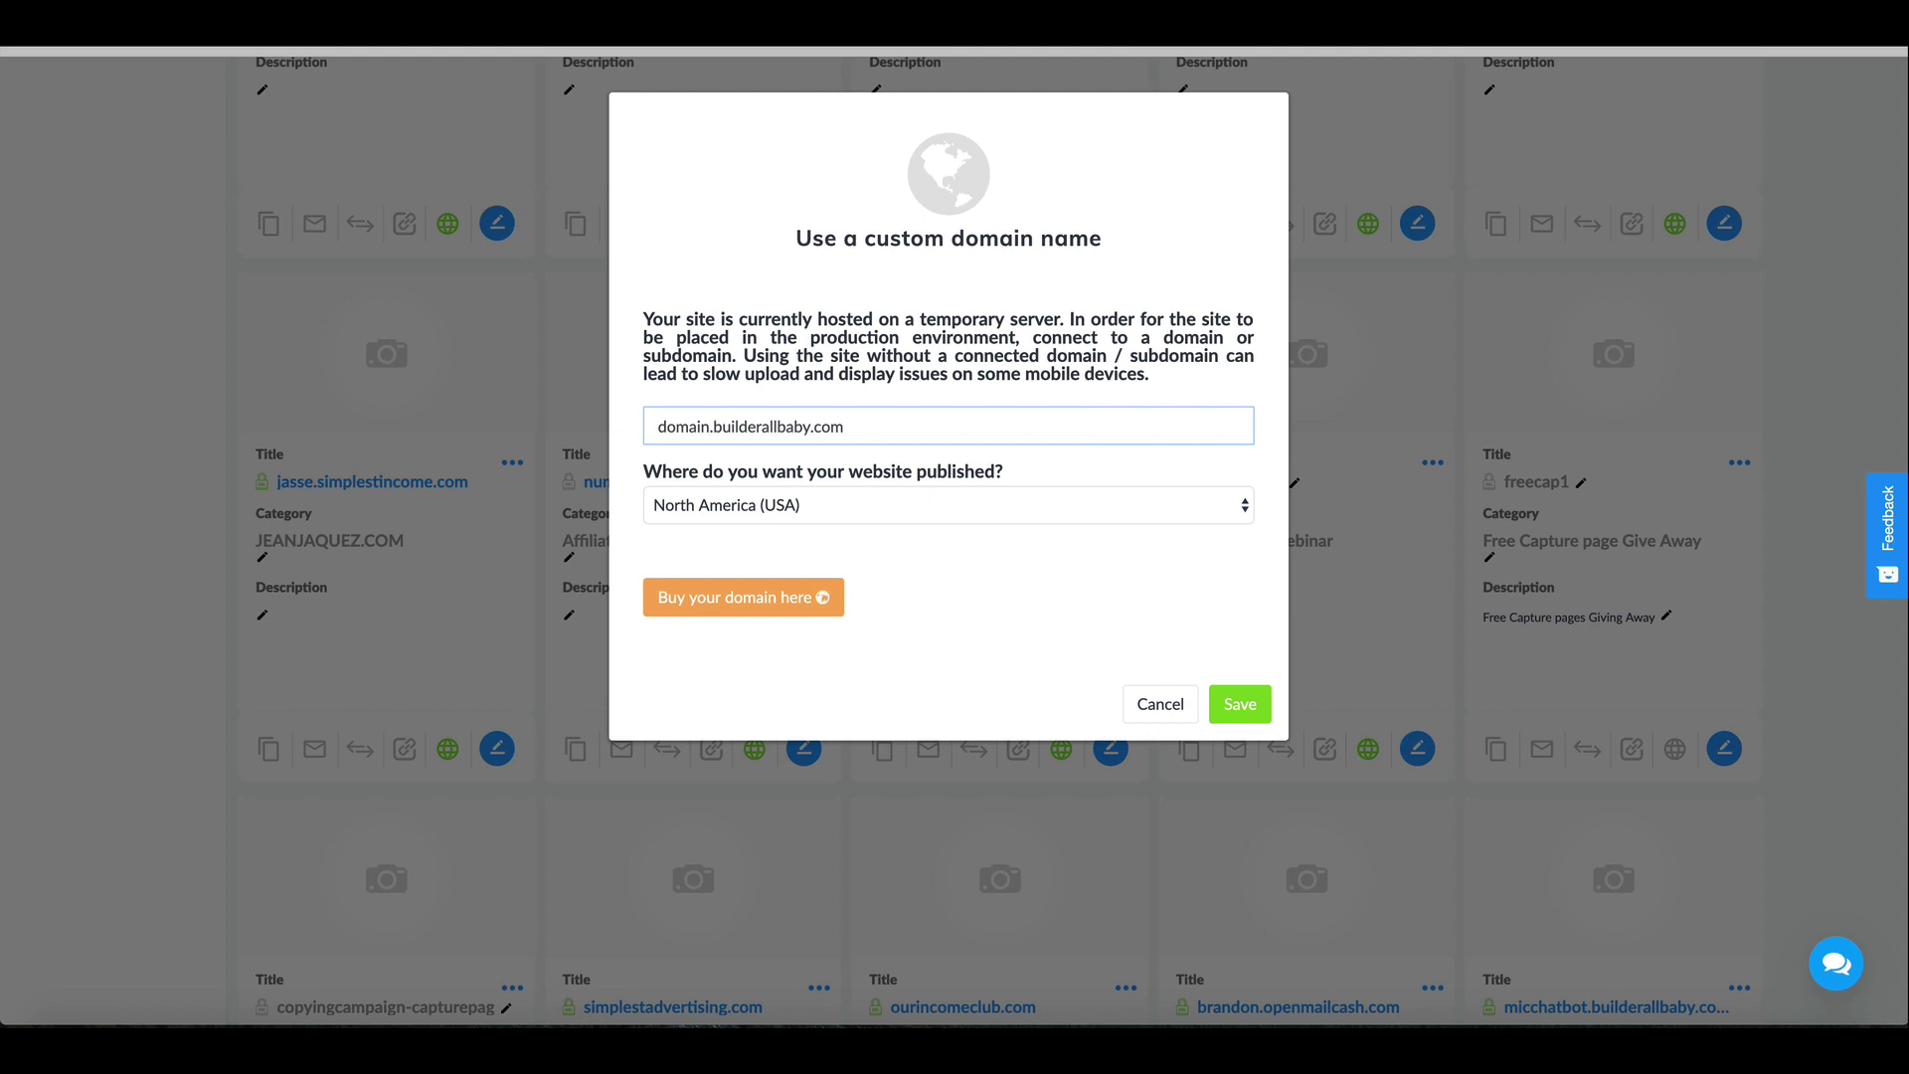
click(1251, 713)
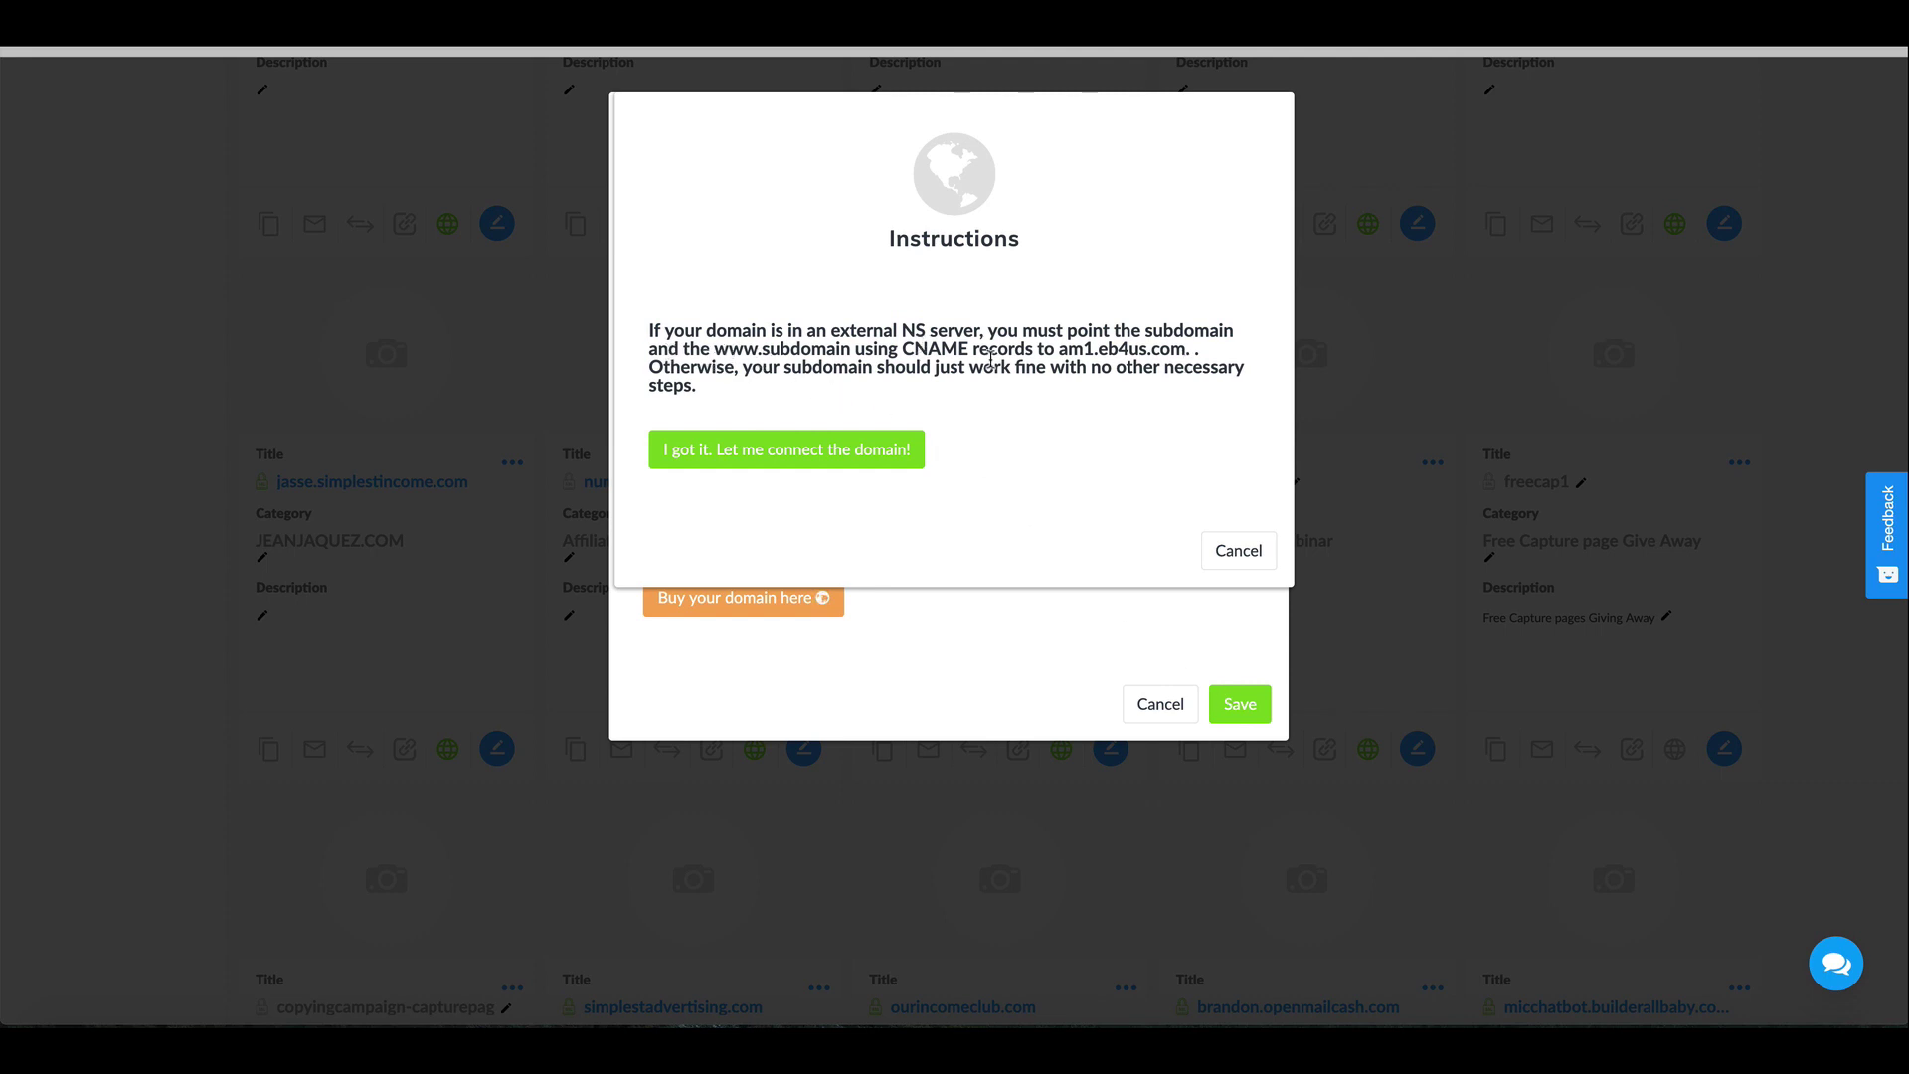
Step: Highlight the CNAME target am1.eb4us.com in the instructions, then close the dialog
drag(902, 348, 1185, 348)
click(1083, 360)
drag(715, 329, 728, 329)
click(887, 341)
drag(1200, 349, 948, 338)
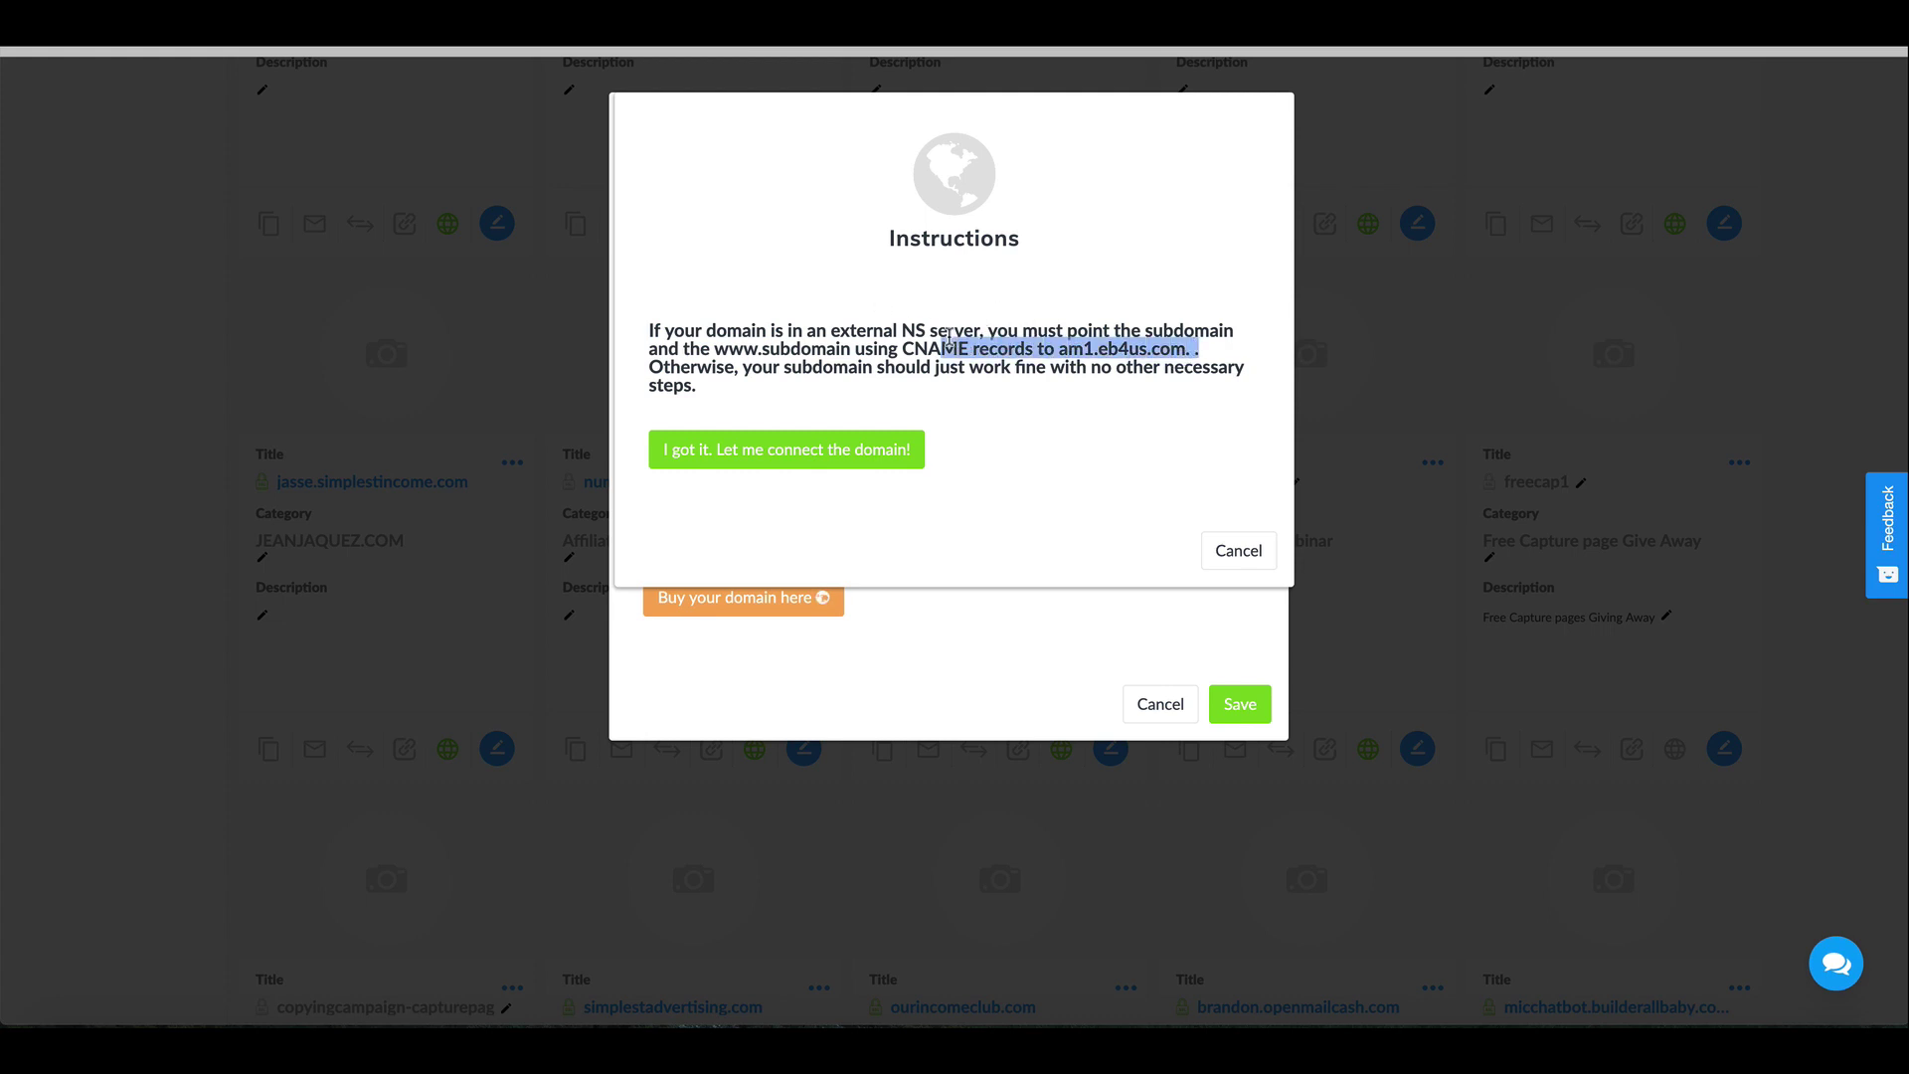
click(1252, 555)
Step: Cancel the custom domain setup and show the SSL, disconnect and region options for webinar.builderallbaby.com
click(1160, 704)
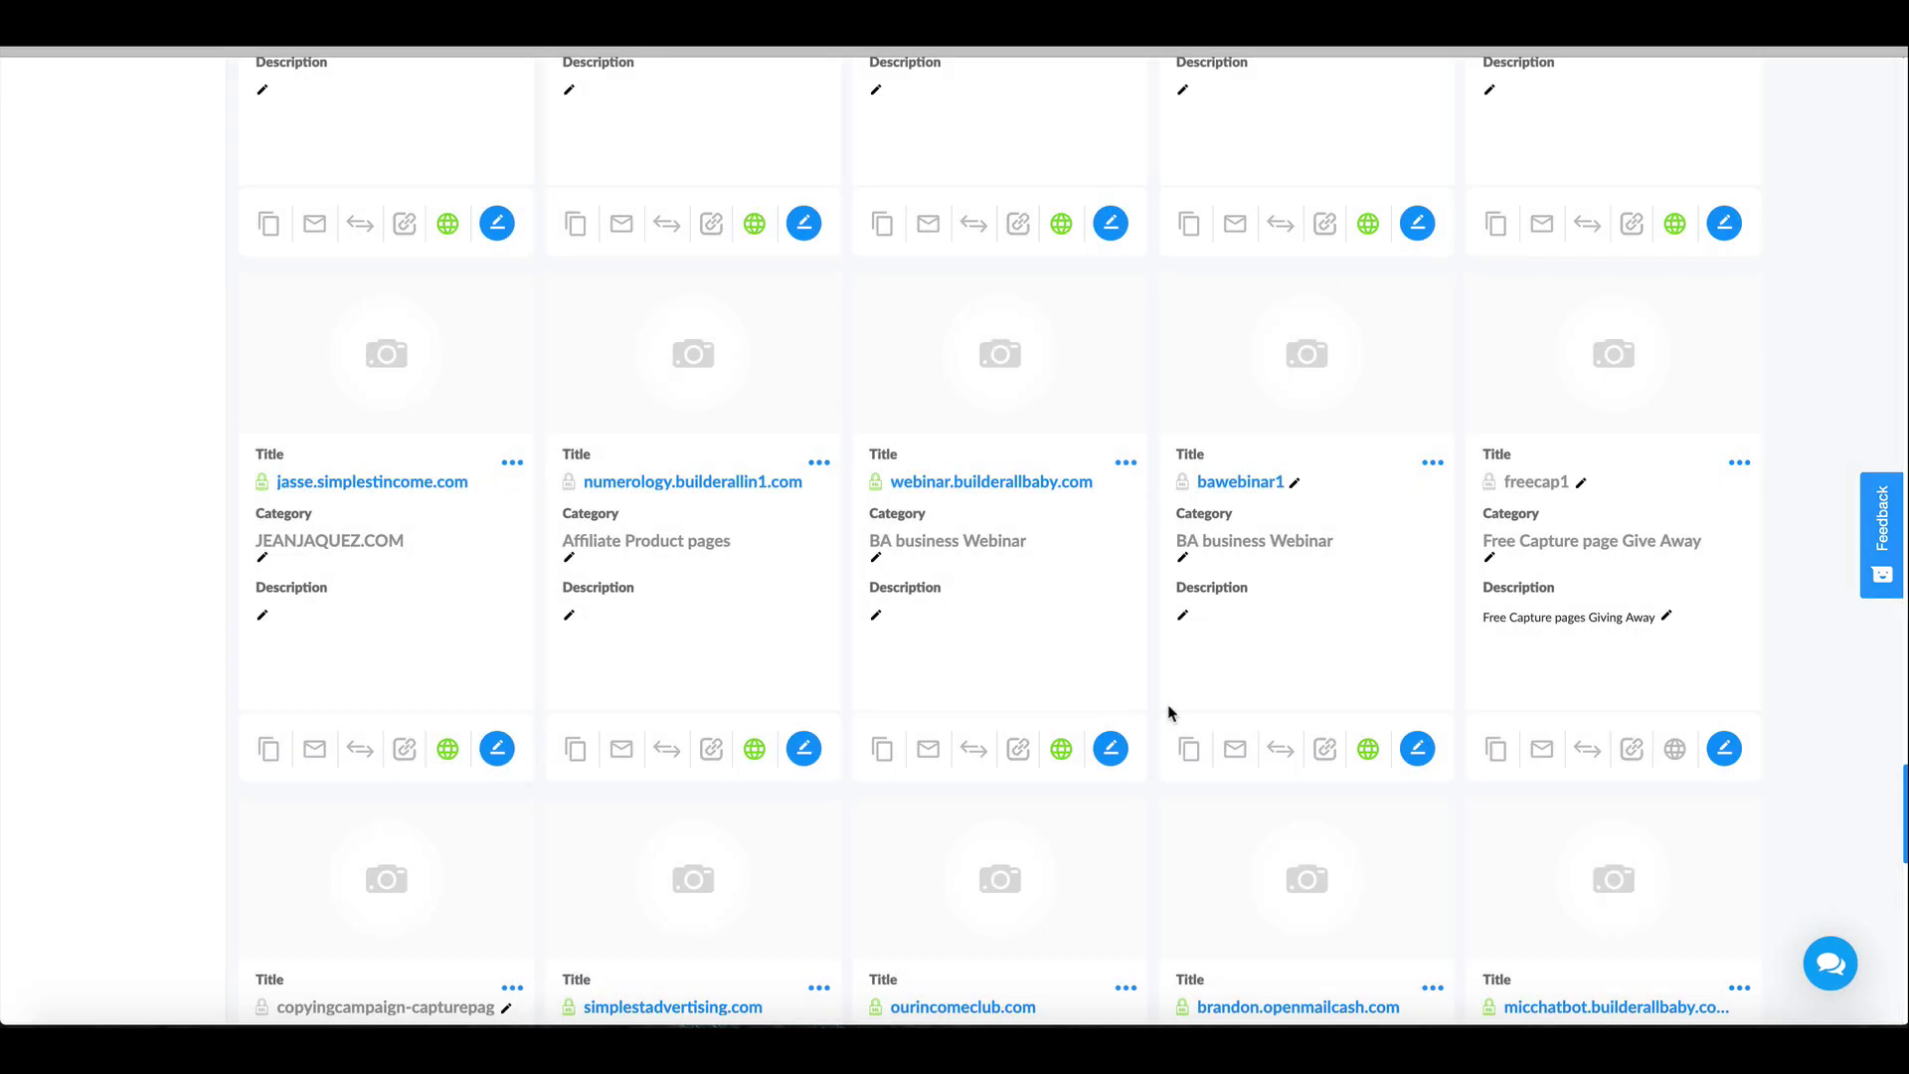
click(1124, 464)
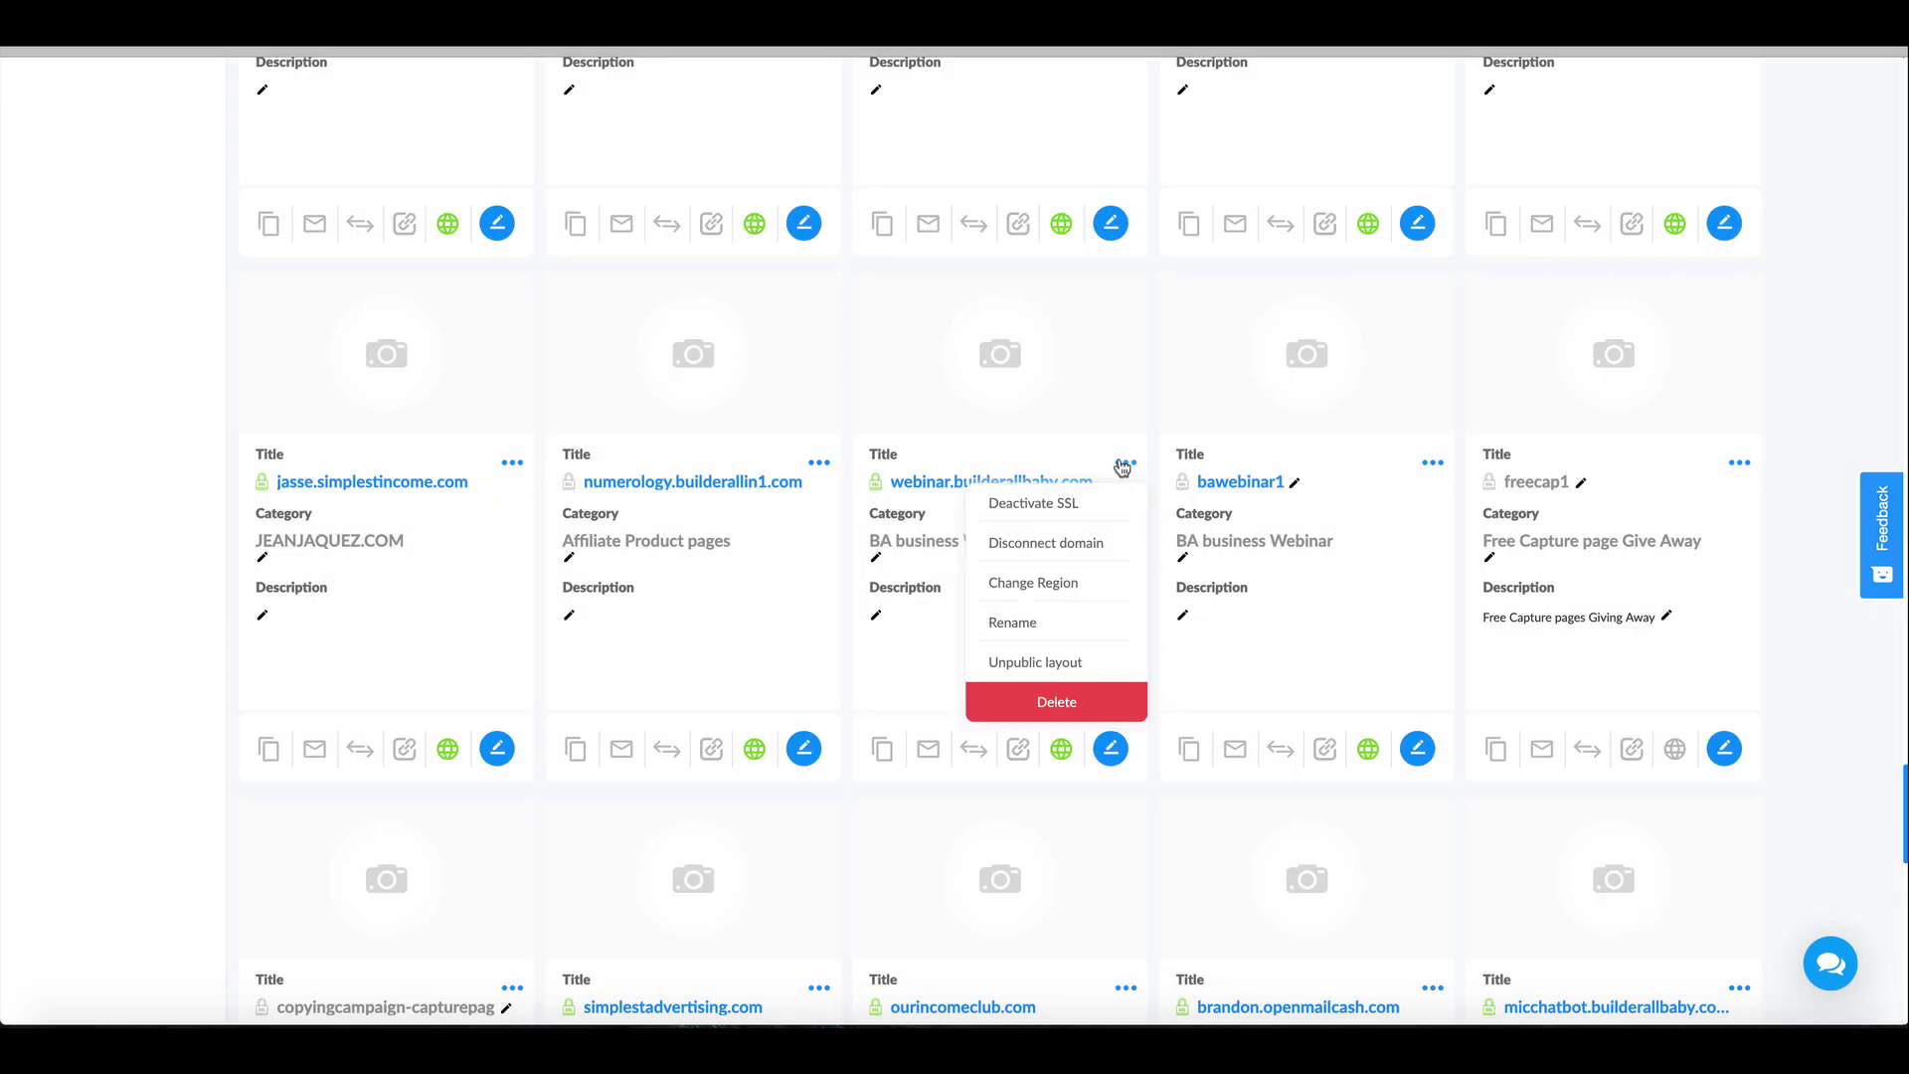